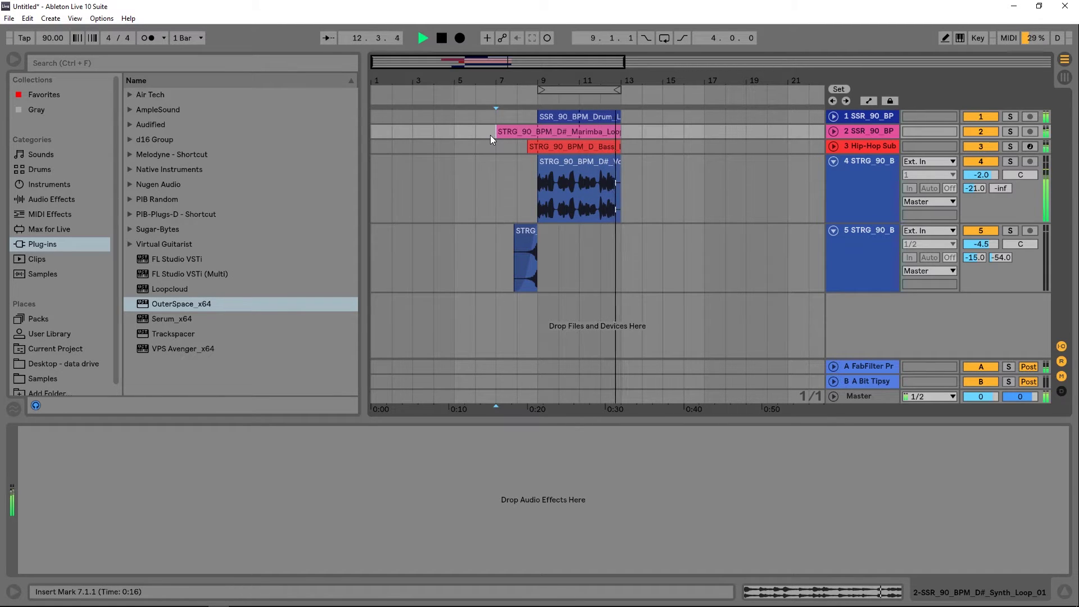
Load OuterSpace_x64 onto track 5, look over its extended controls, and close the plug-in window.
key("Return")
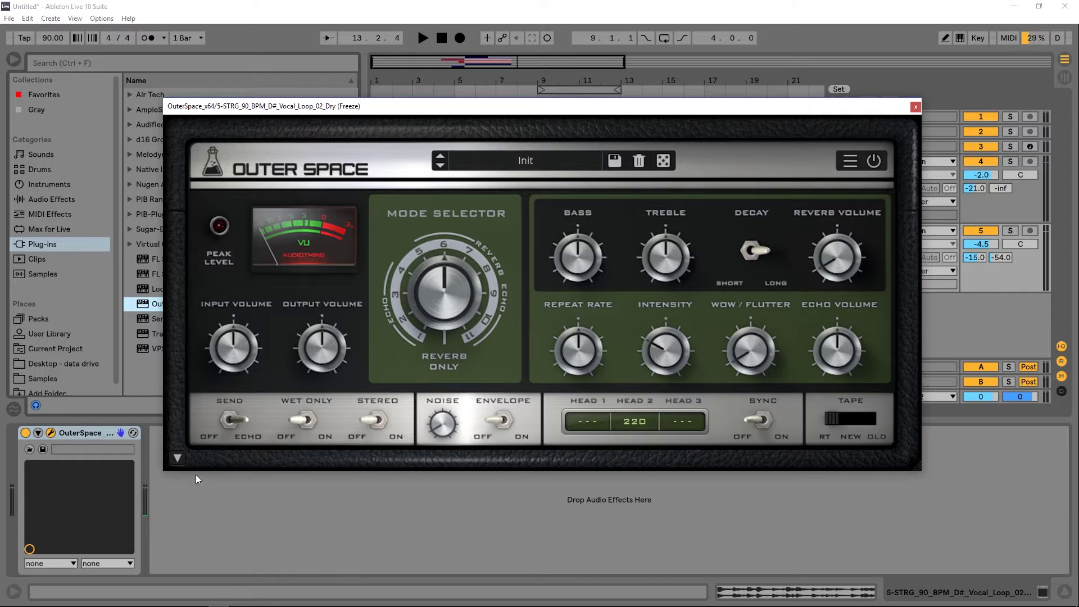
left_click(177, 458)
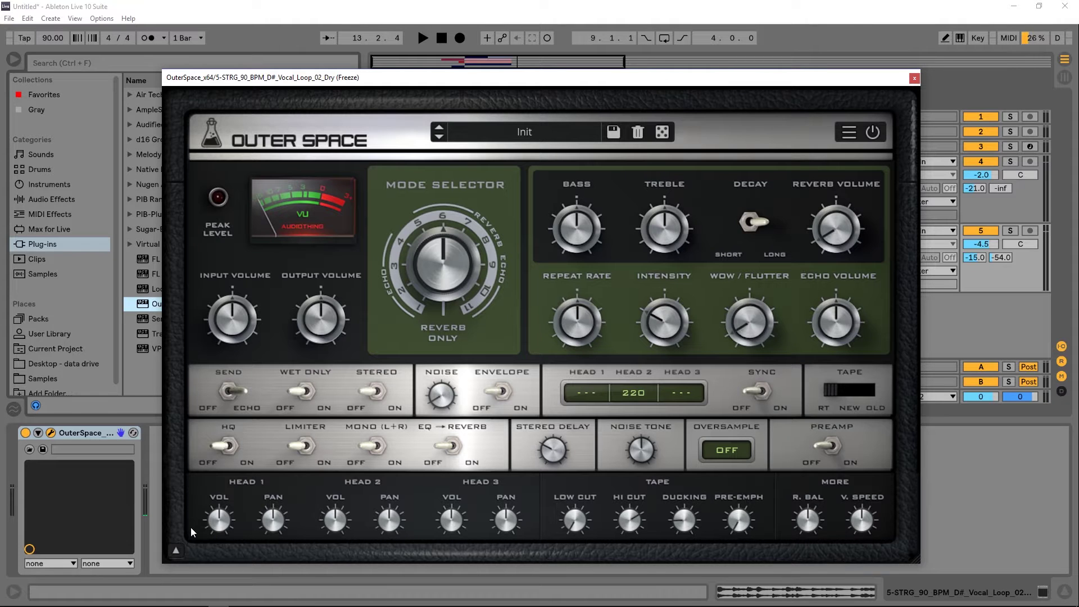
left_click(178, 549)
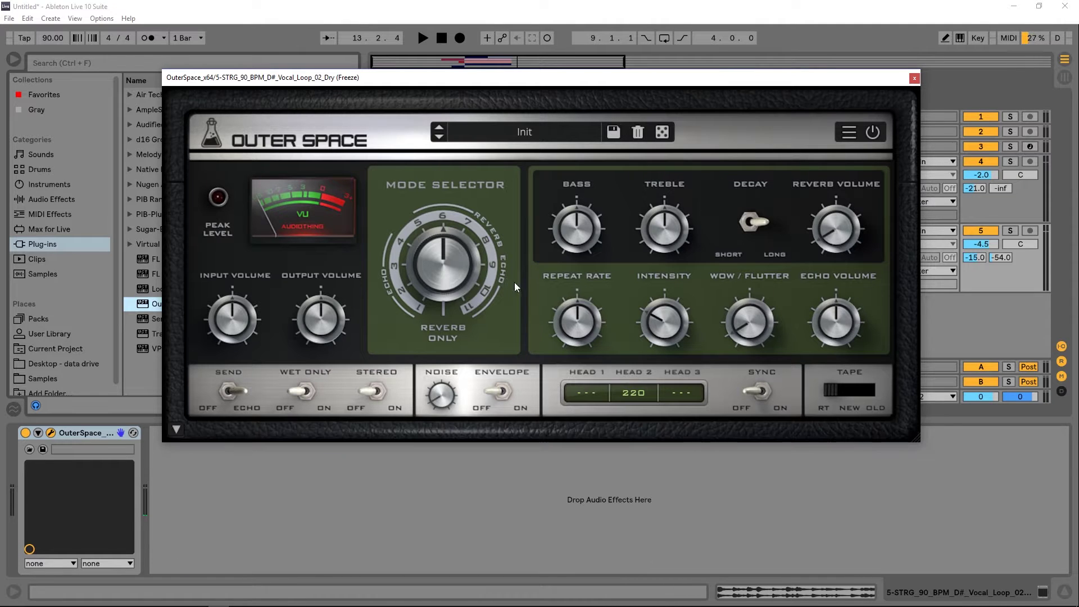
left_click(915, 79)
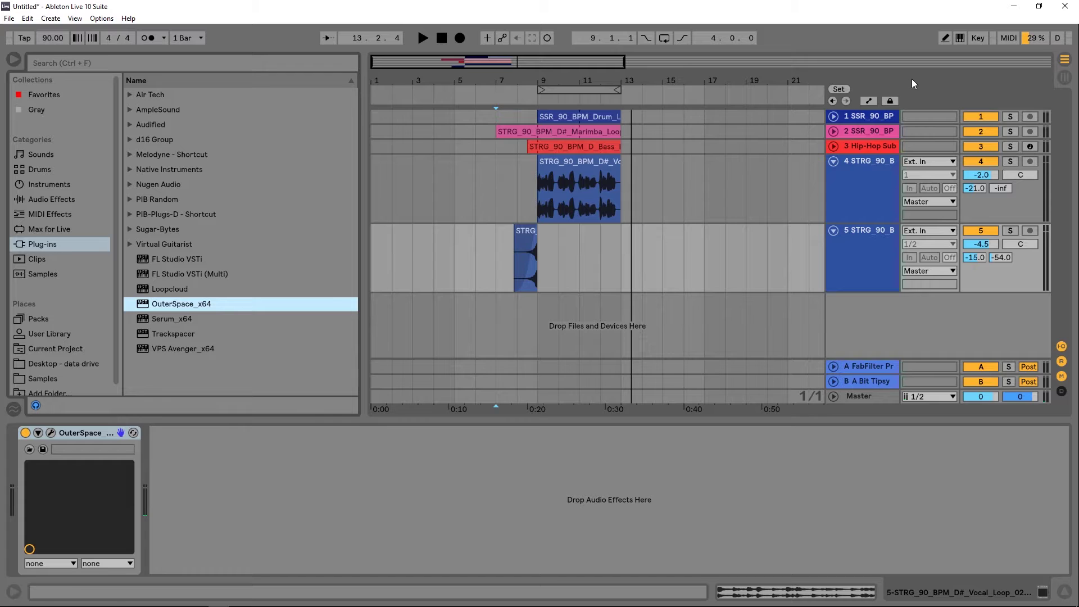
Delete the existing clip on track 5 and play the full mix from the start of the vocal loop at bar 9.
left_click(524, 235)
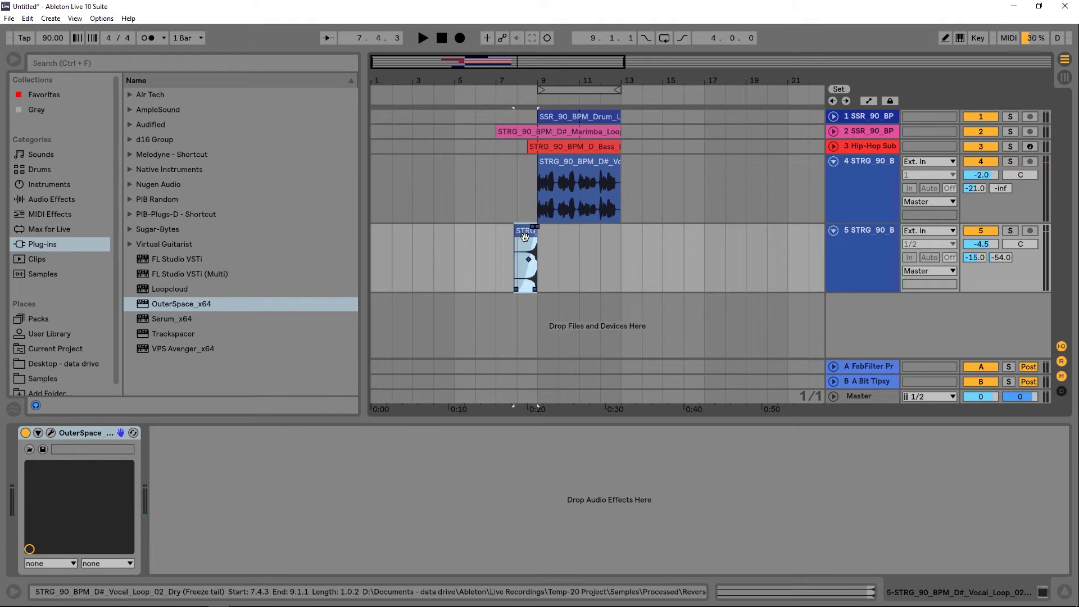
key("Delete")
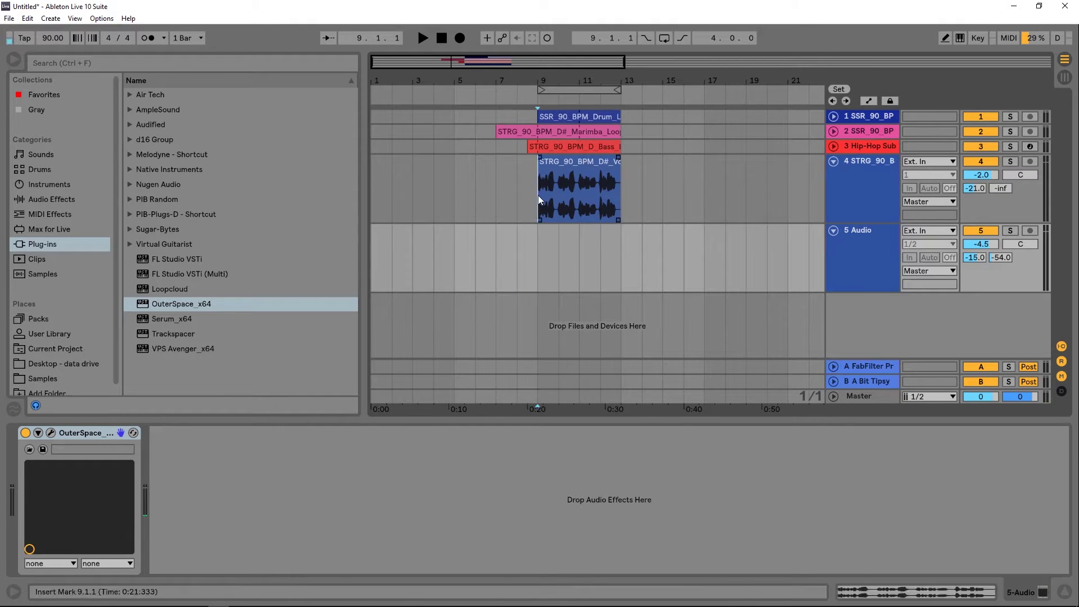
left_click(544, 166)
key("space")
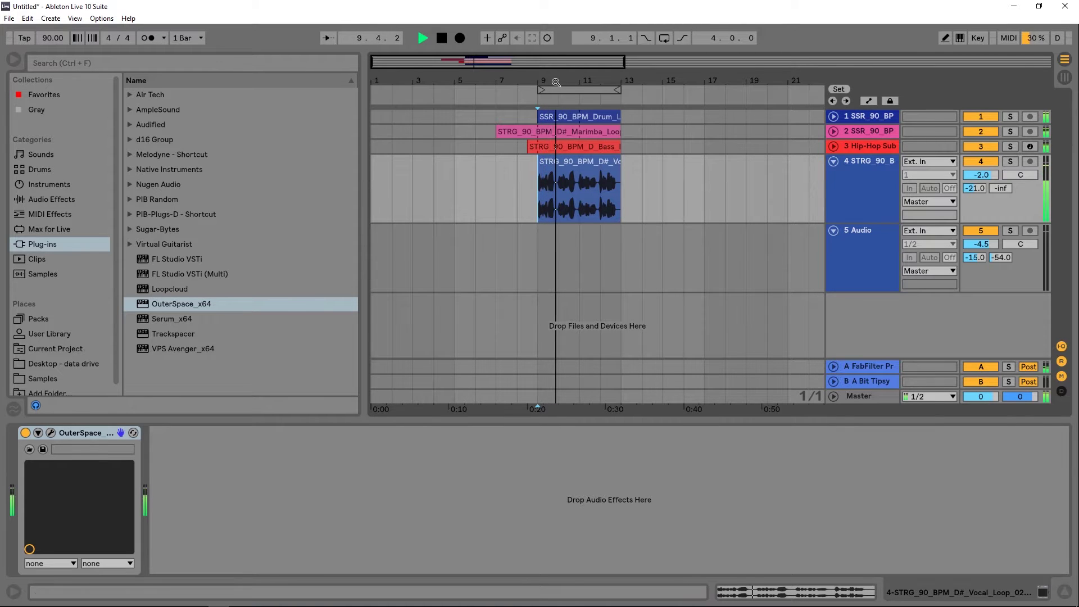
key("plus")
key("plus")
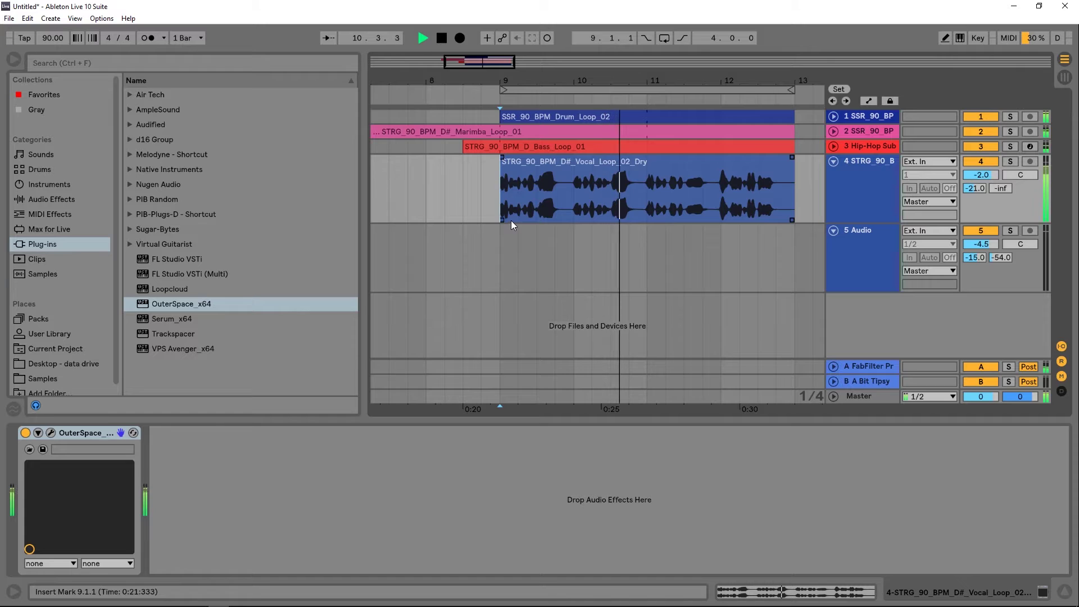
key("space")
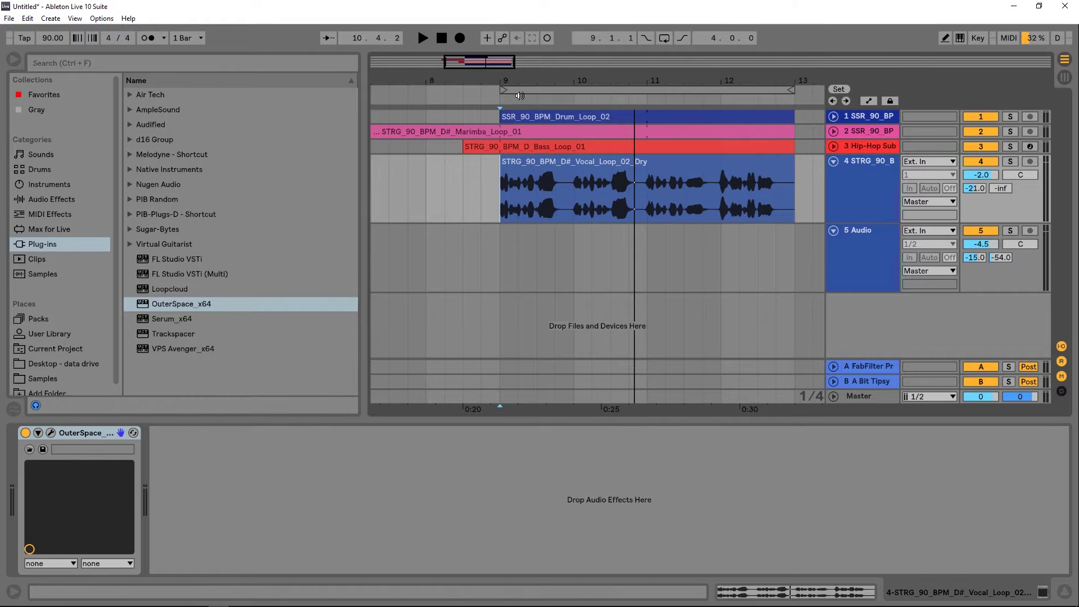
Select the vocal loop's opening slice from 9.1.1 to 9.1.3 on track 4 and audition it soloed.
left_click_drag(501, 80, 503, 234)
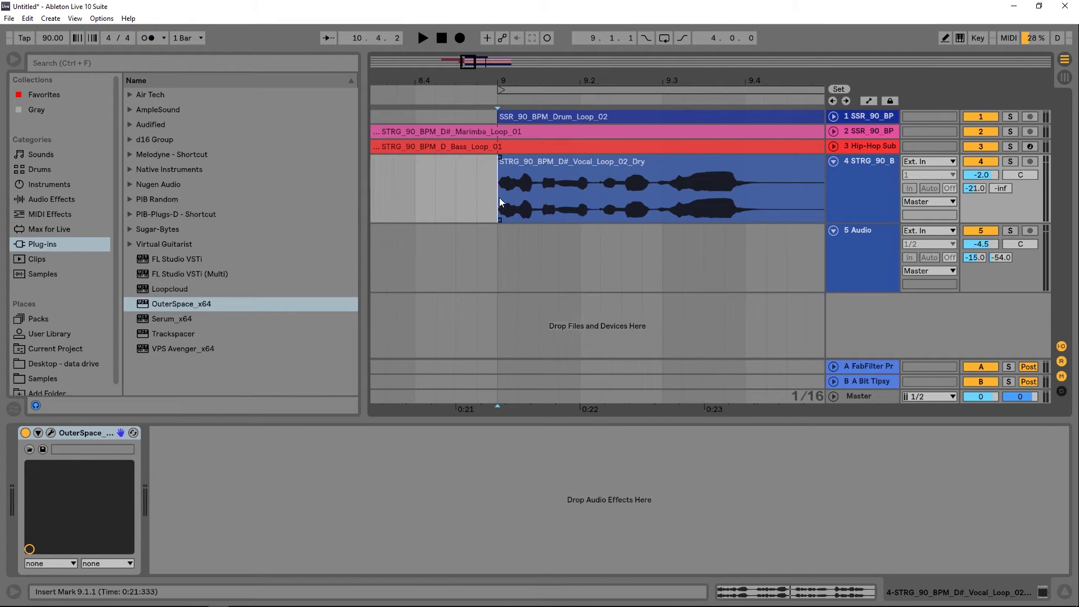
left_click_drag(499, 197, 537, 196)
left_click(1009, 161)
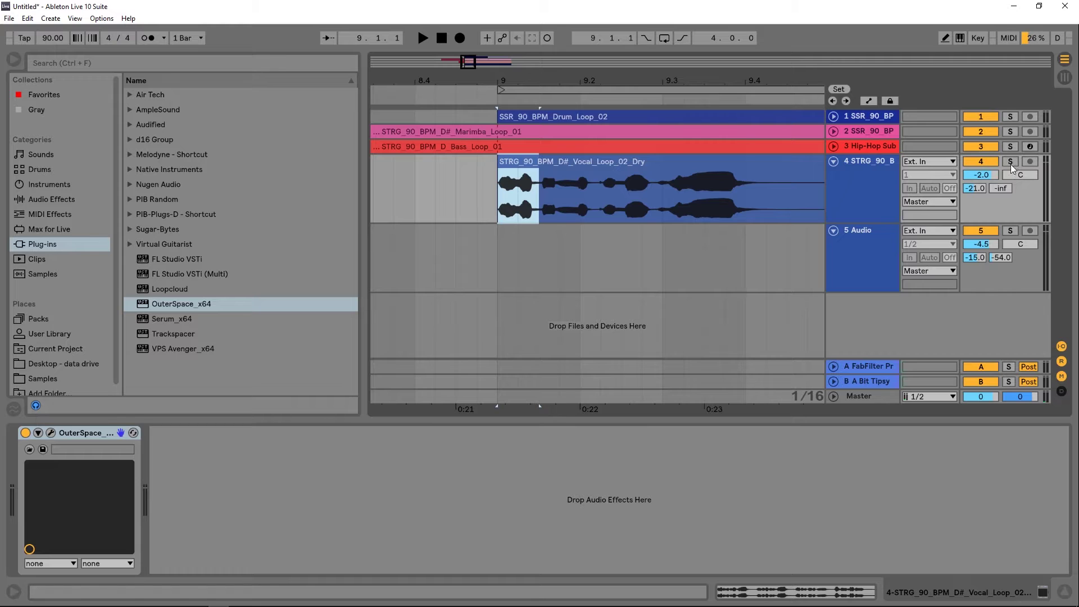
key("space")
key("space")
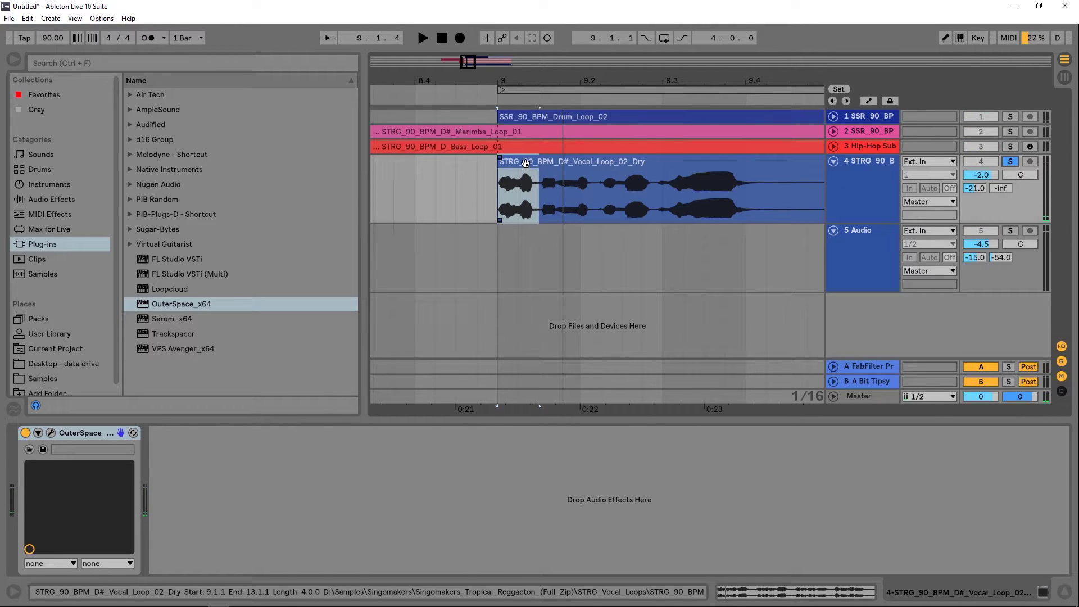
Copy the selected vocal slice to the same position on track 5 and remove the copy's fade-in.
left_click_drag(525, 163, 514, 235)
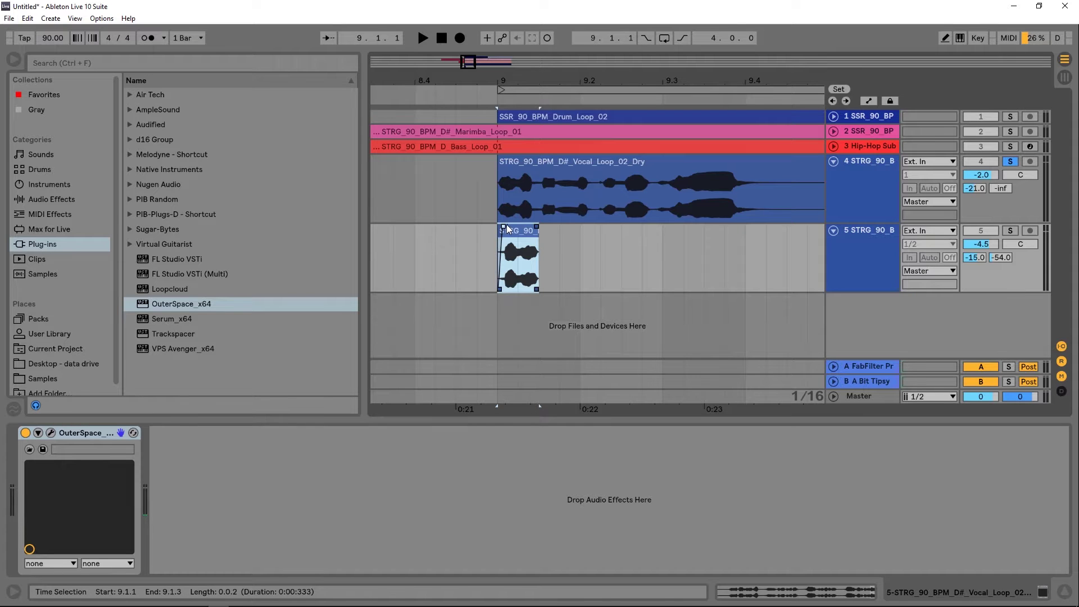
double_click(502, 230)
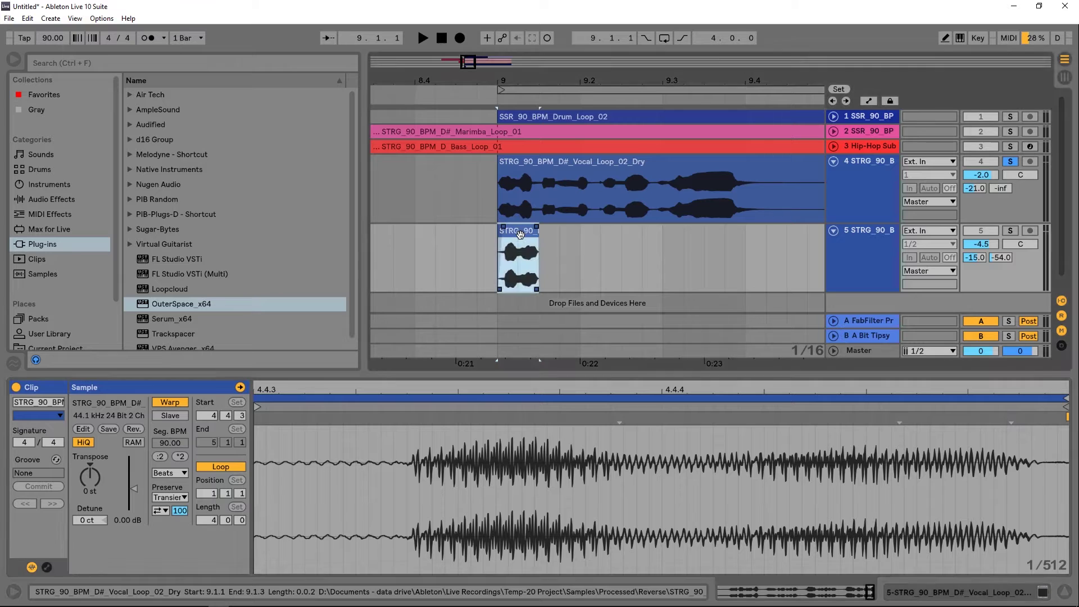
Solo track 5 and play the copied vocal slice from the start of bar 9.
left_click(1010, 231)
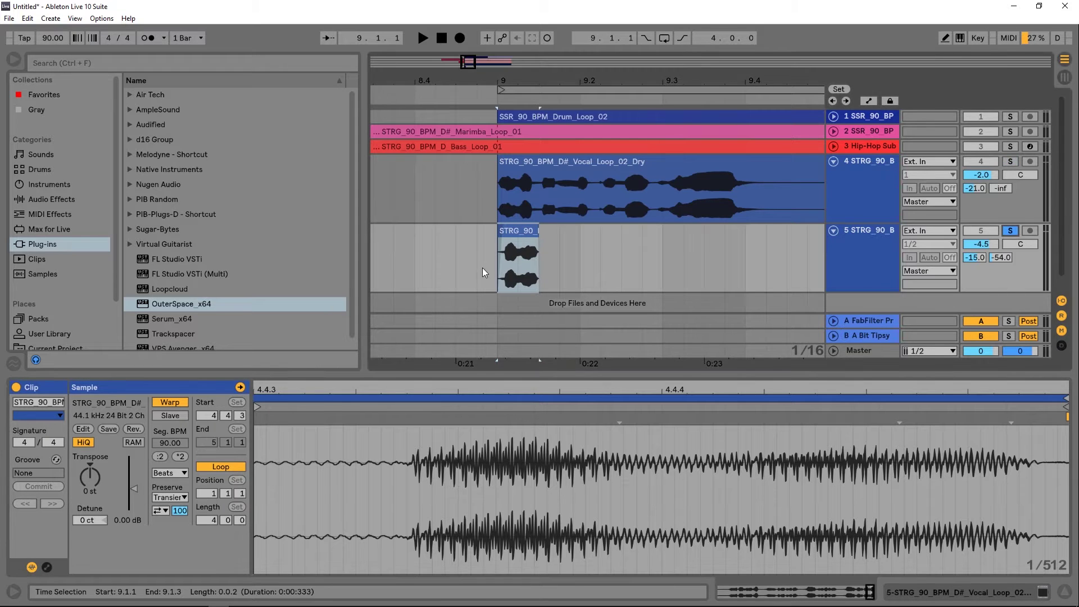
left_click(491, 271)
key("space")
Open the OuterSpace plug-in on track 5 and audition the vocal slice through its Init settings.
left_click_drag(549, 82, 548, 65)
left_click(858, 244)
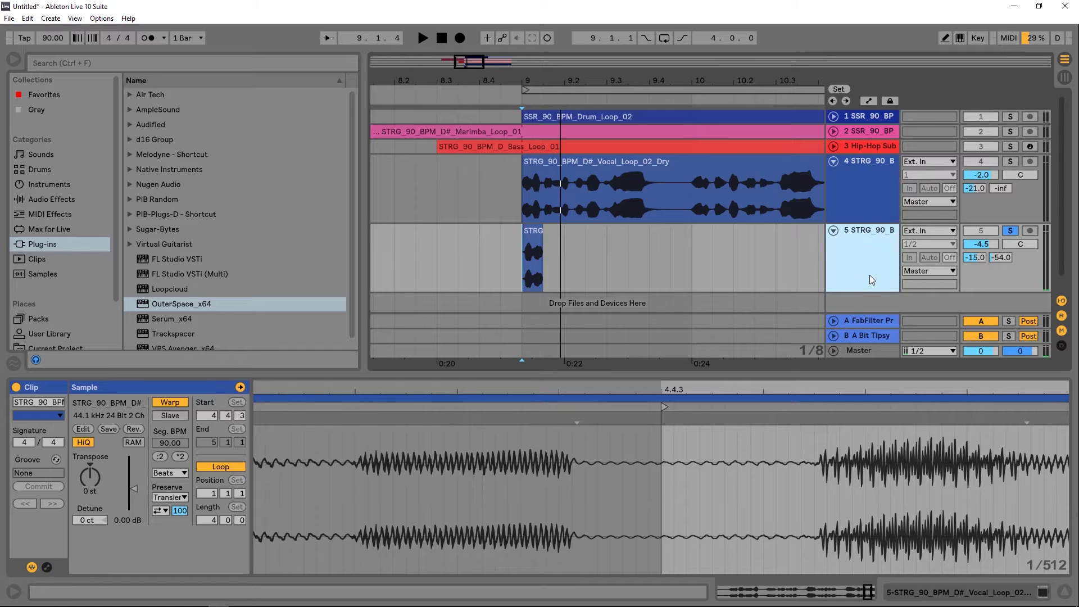
key("Return")
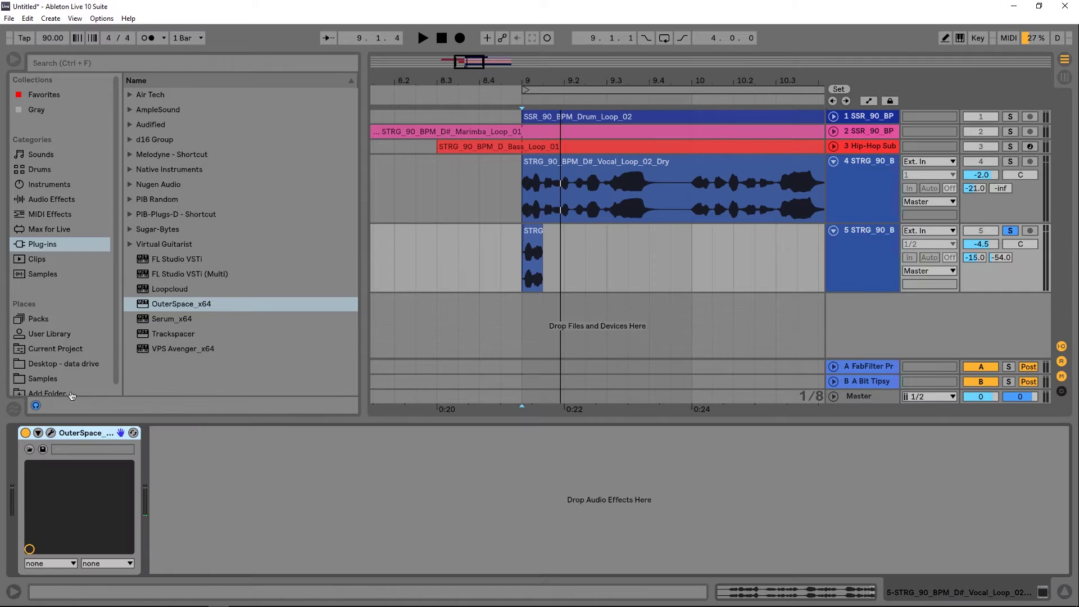
left_click(51, 432)
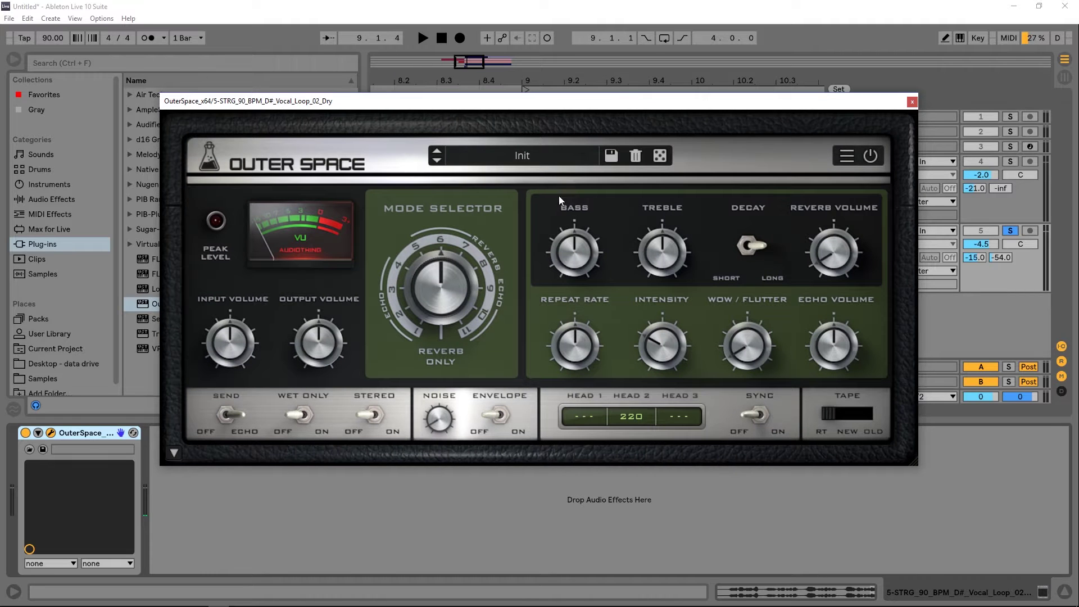
key("space")
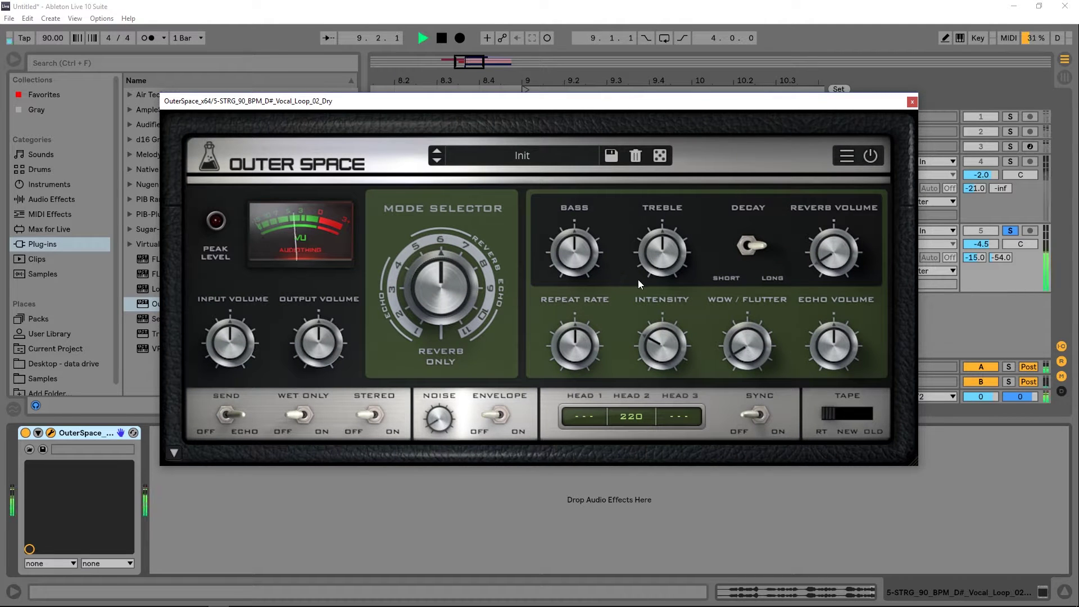
key("space")
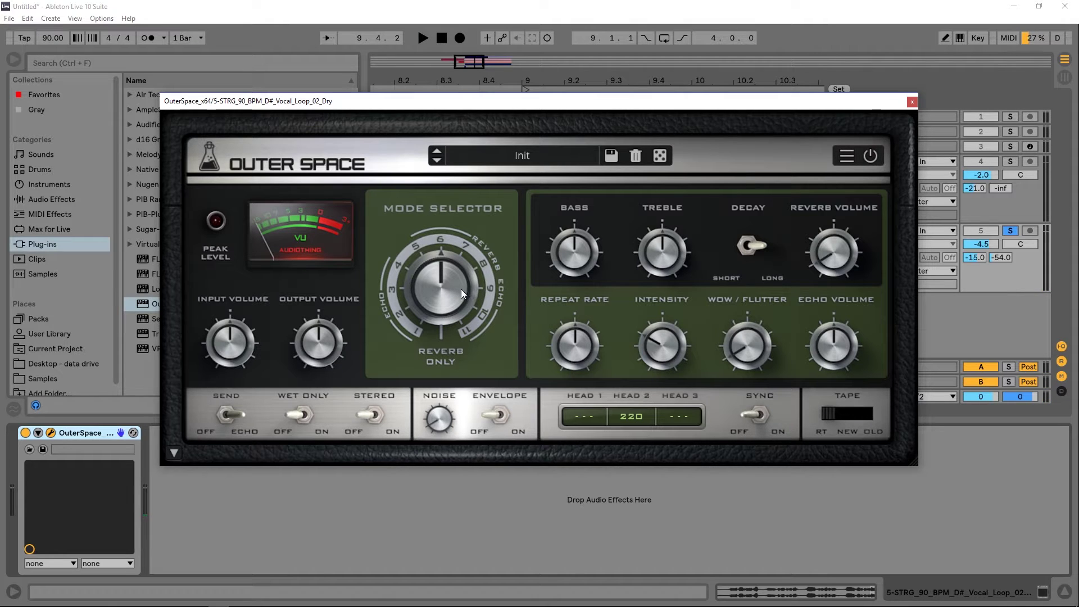
Set OuterSpace's Mode Selector to 7 (H3 + Reverb) and audition the vocal slice.
mouse_move(456, 285)
left_click_drag(458, 261, 460, 246)
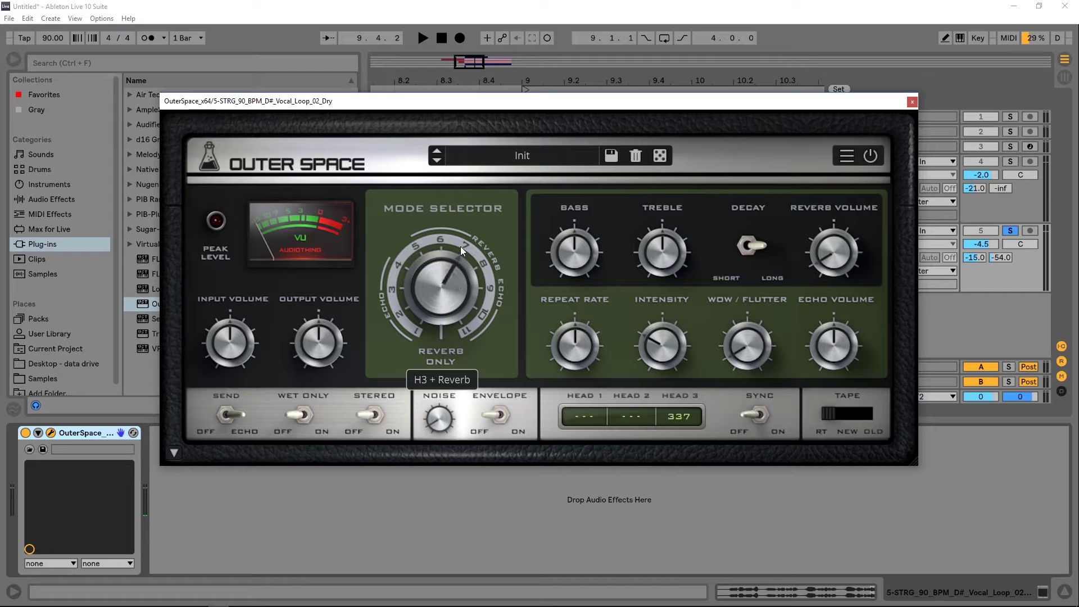
key("space")
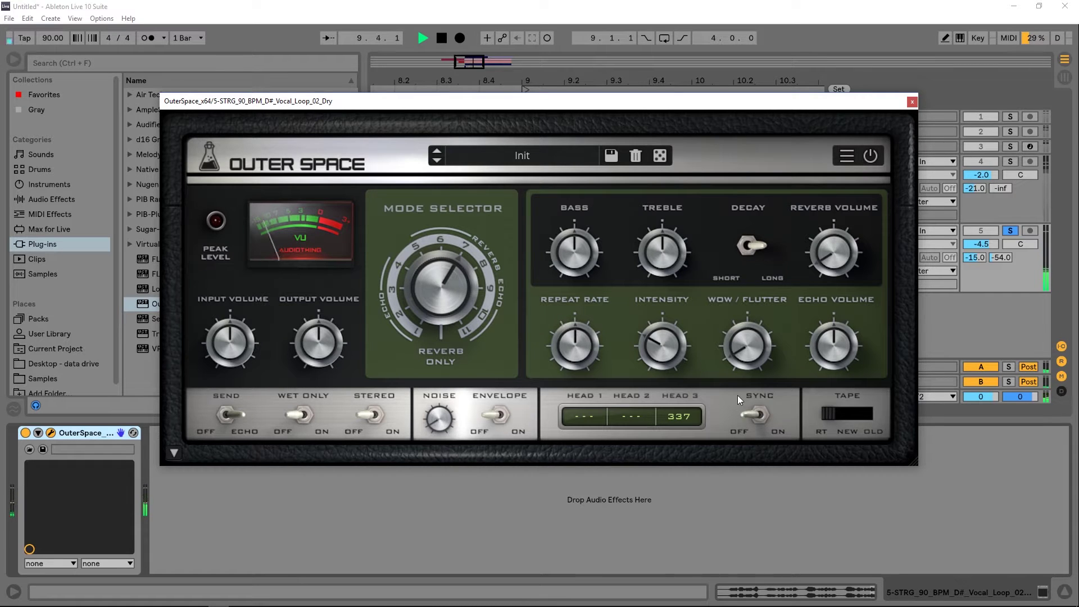
key("space")
Adjust OuterSpace's Repeat Rate during playback, ending with Head 3 at 248, and close the plug-in window.
left_click_drag(693, 424, 690, 420)
key("space")
key("space")
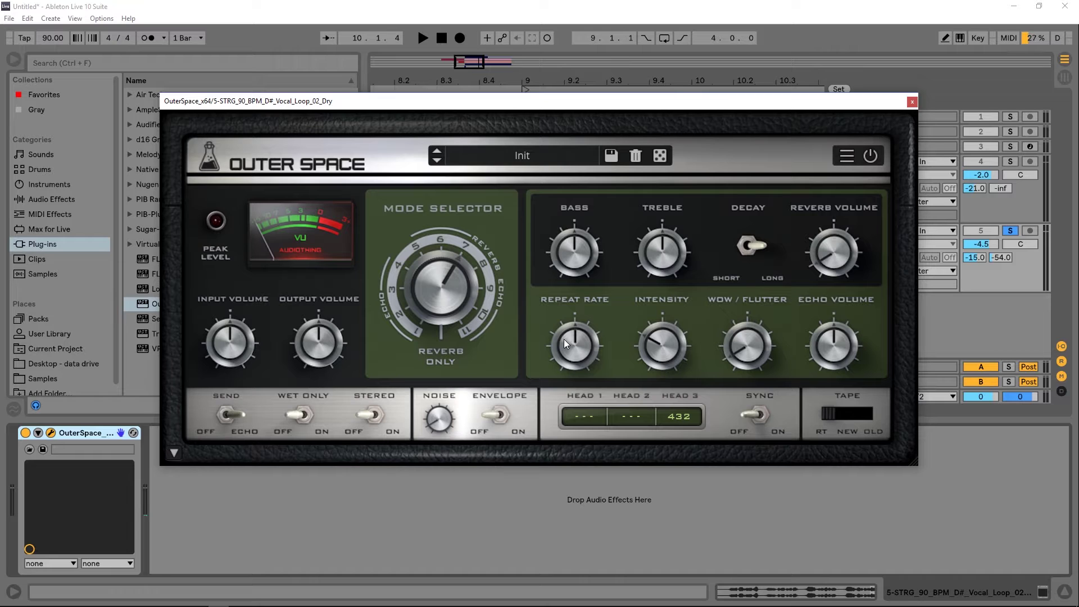
key("space")
left_click_drag(578, 336, 576, 237)
key("space")
key("space")
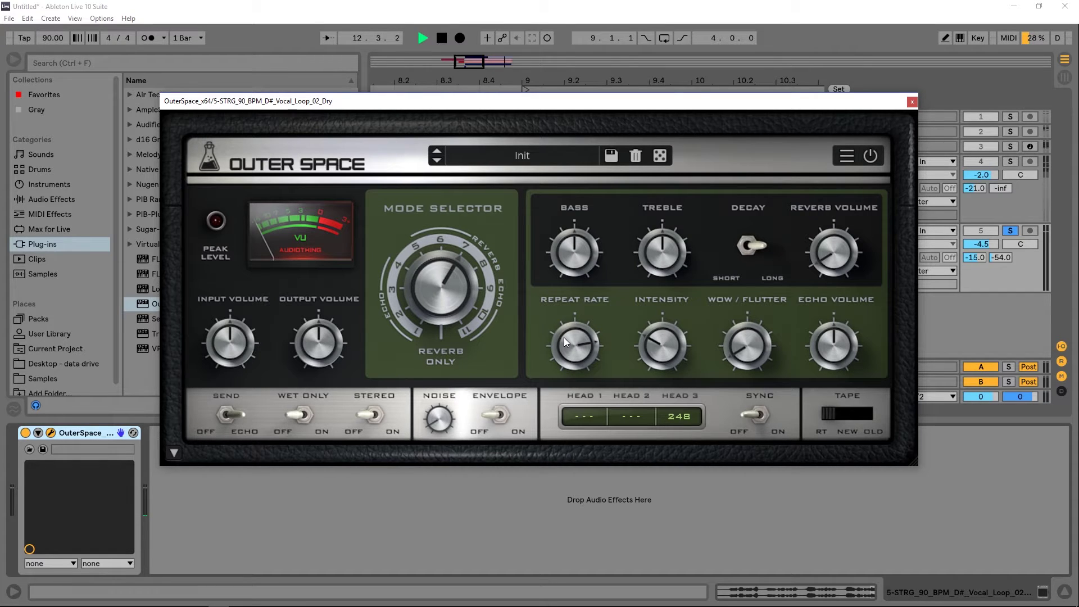
left_click(912, 101)
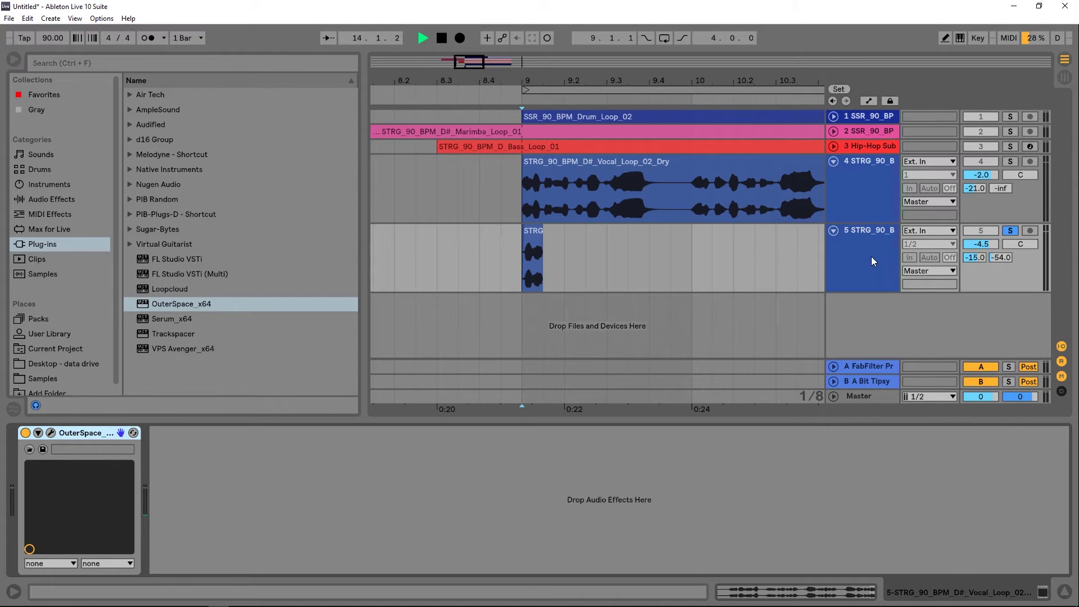
Draw Repeat Rate automation on track 5 falling from 0.77 at bar 9 to 0.00 just past 9.3, and play it.
key("a")
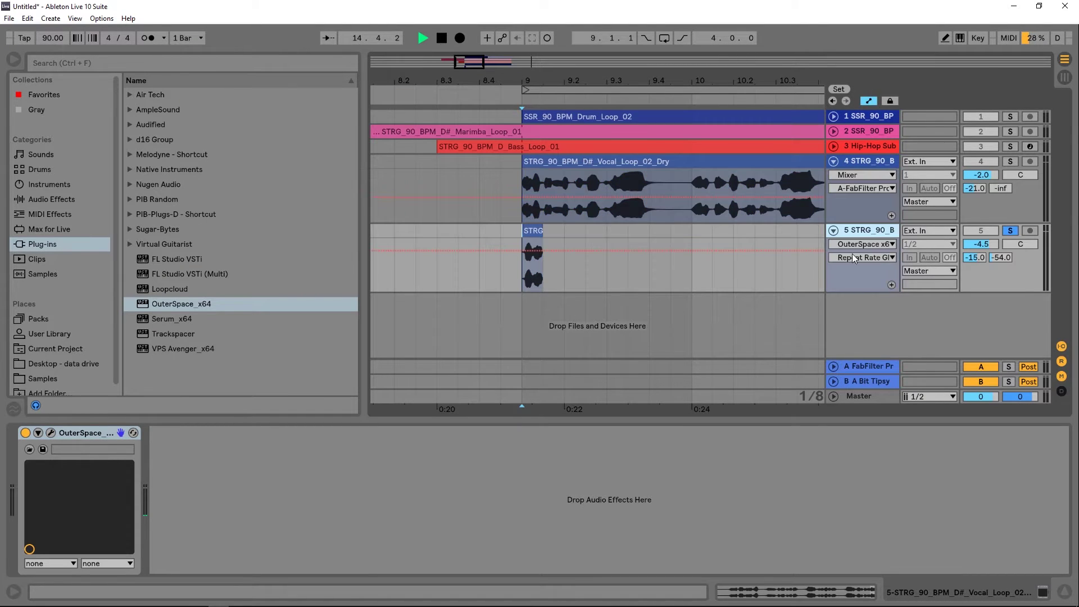
left_click_drag(534, 73, 535, 85)
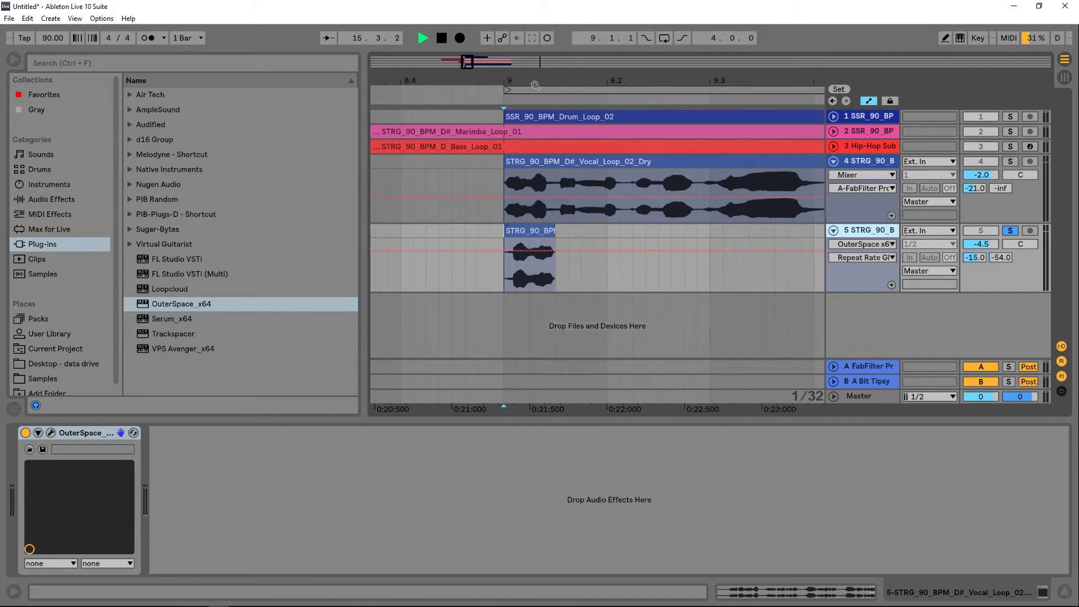
left_click(504, 251)
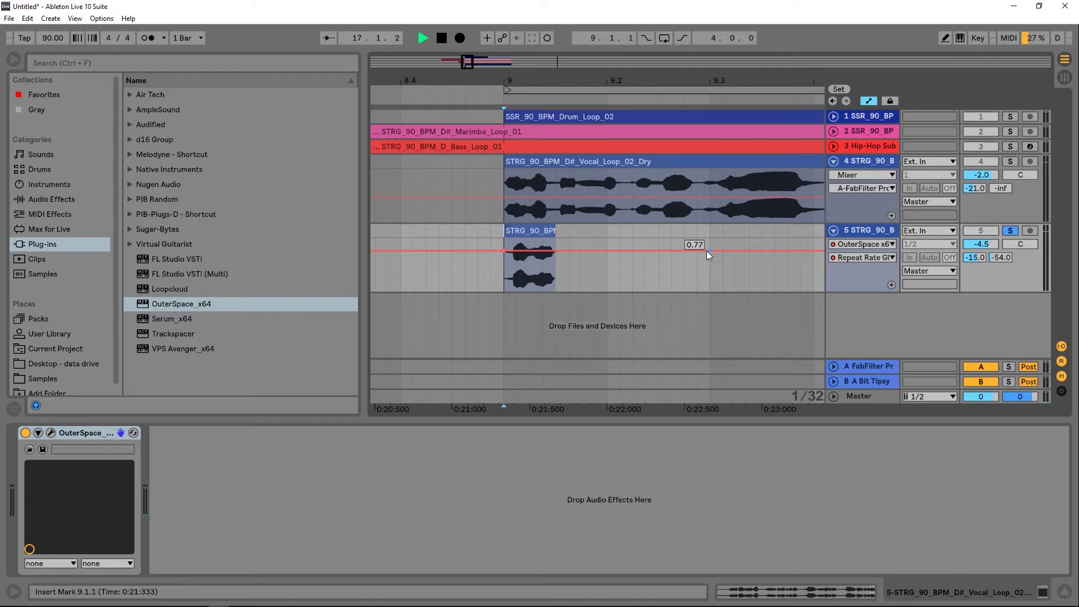
left_click_drag(709, 251, 773, 291)
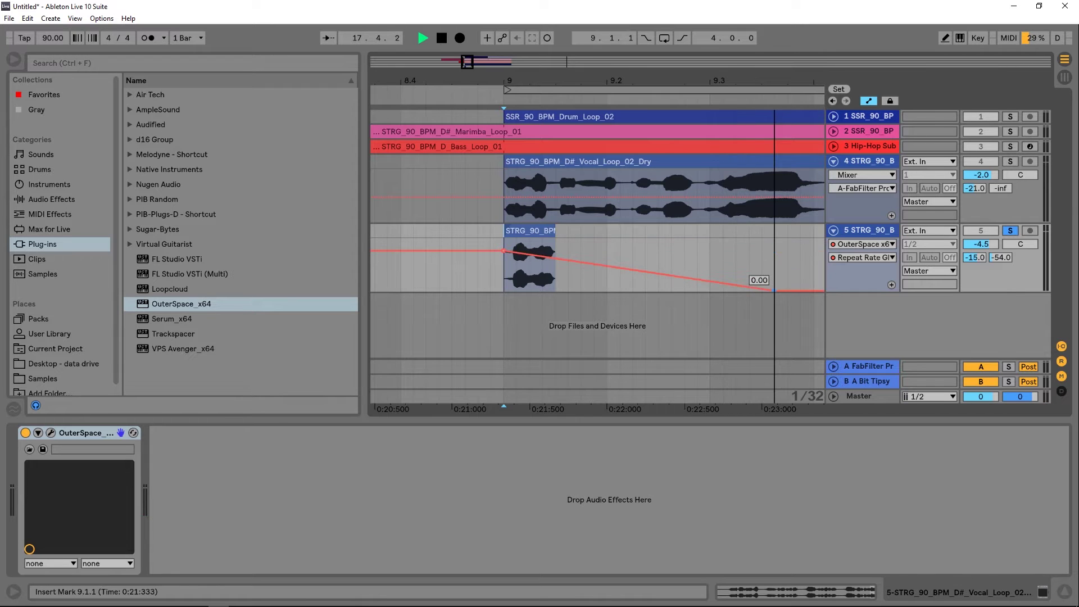
left_click(497, 99)
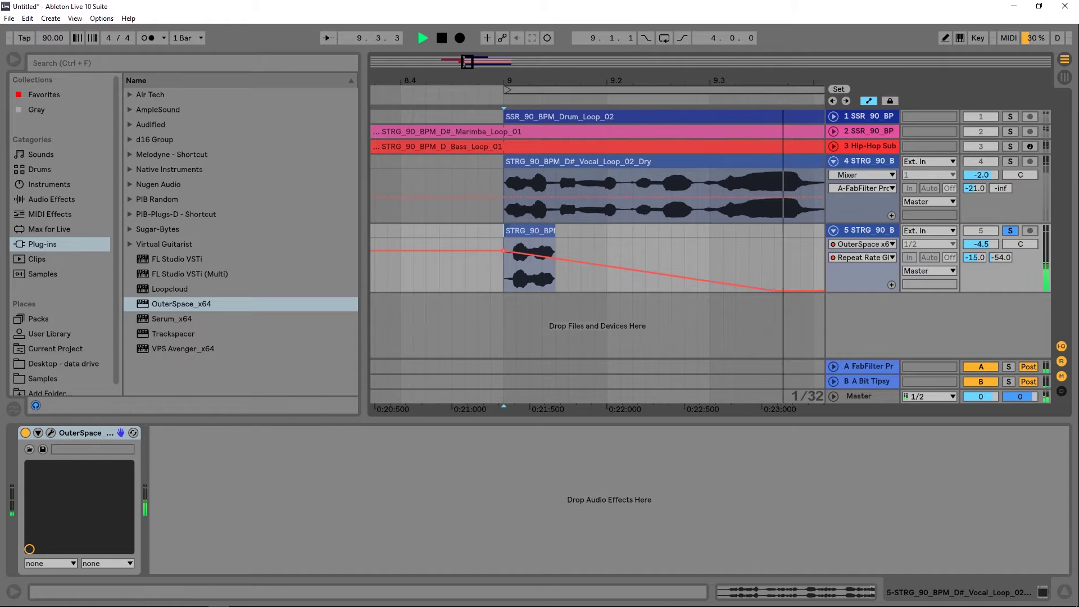
Extend the Repeat Rate ramp's end point to the middle of bar 10 and audition the slower change from bar 9.
key("minus")
key("space")
left_click_drag(555, 289, 662, 291)
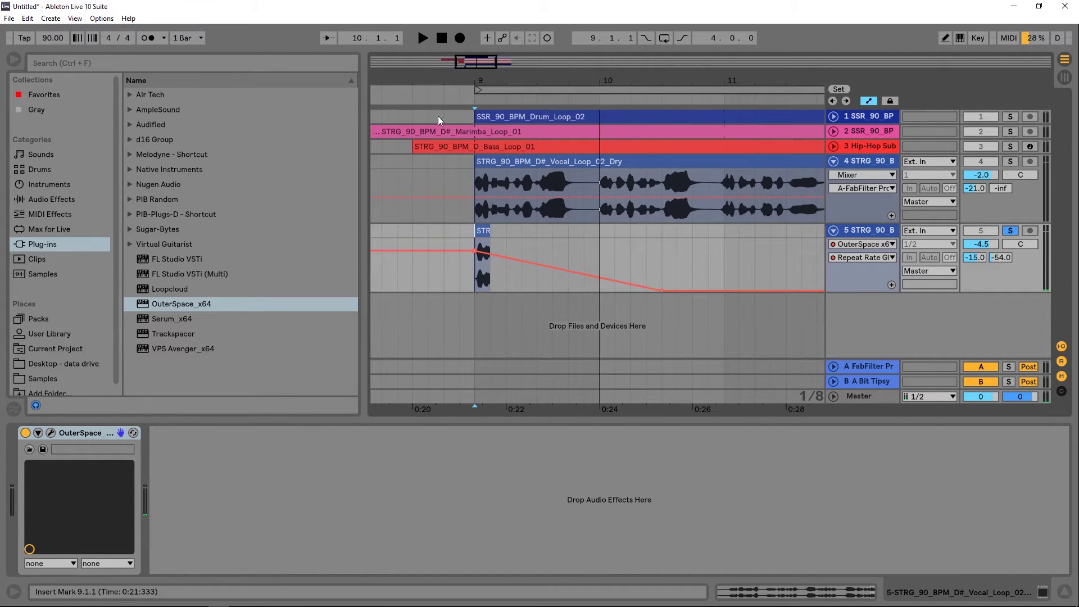
left_click(465, 100)
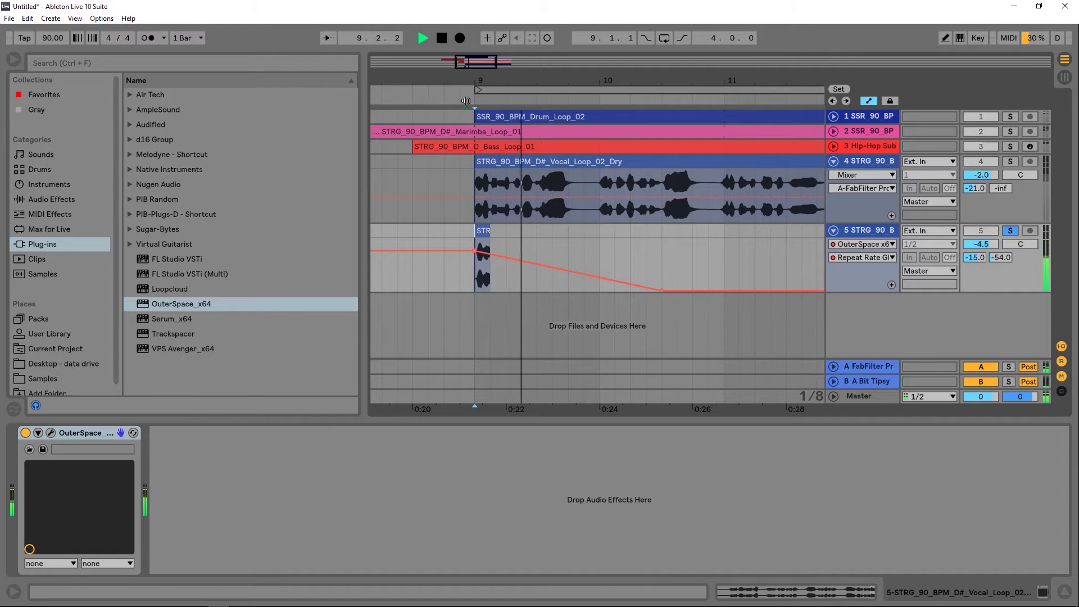
left_click(465, 101)
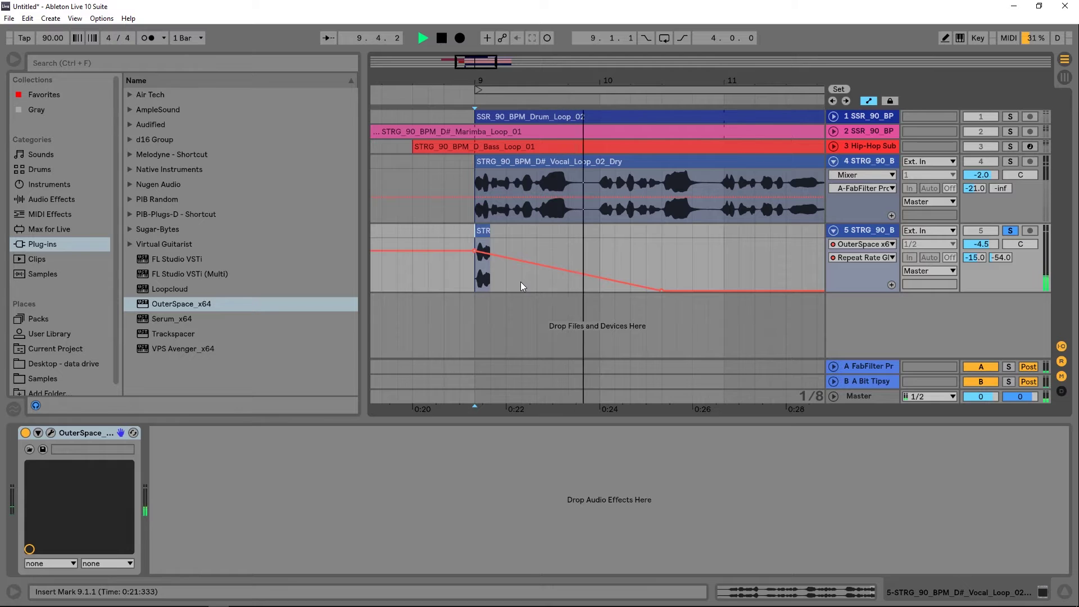
left_click(600, 253)
key("space")
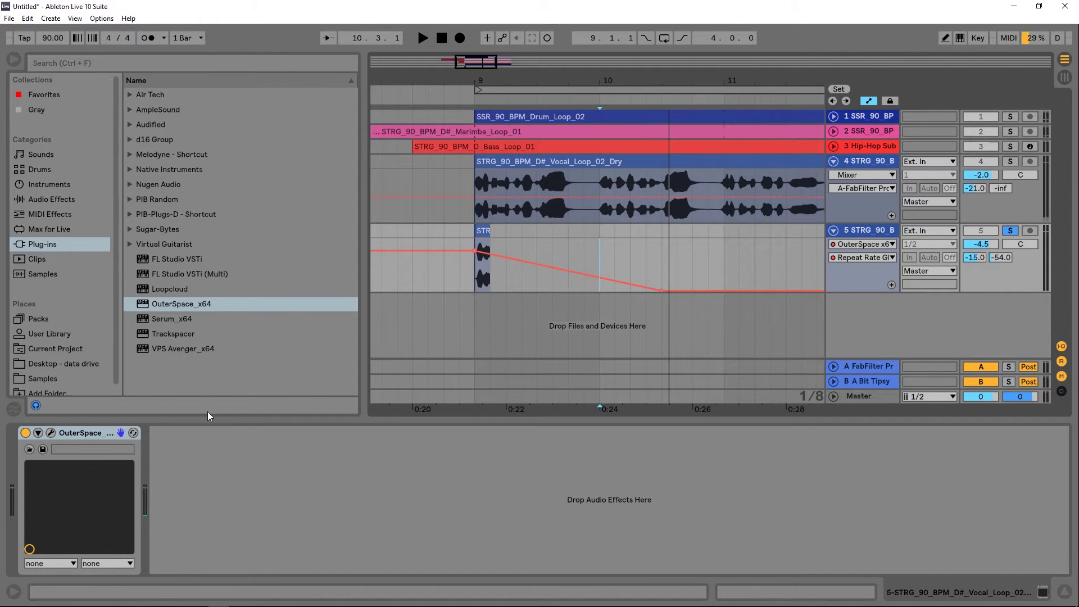
Open OuterSpace with its extended controls shown and try out the Variable Speed setting.
left_click(51, 433)
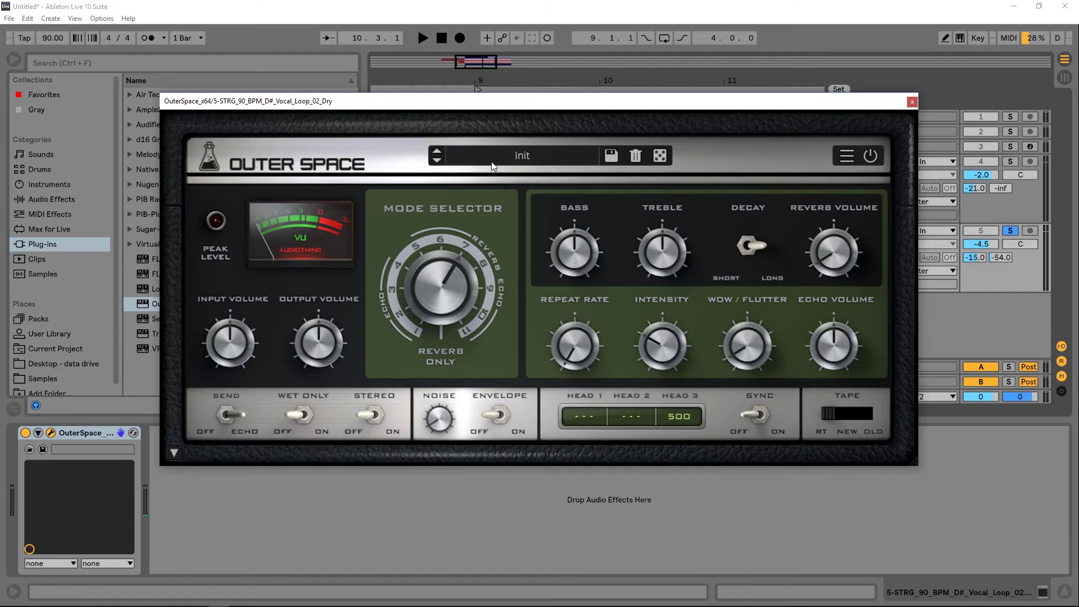
left_click(174, 453)
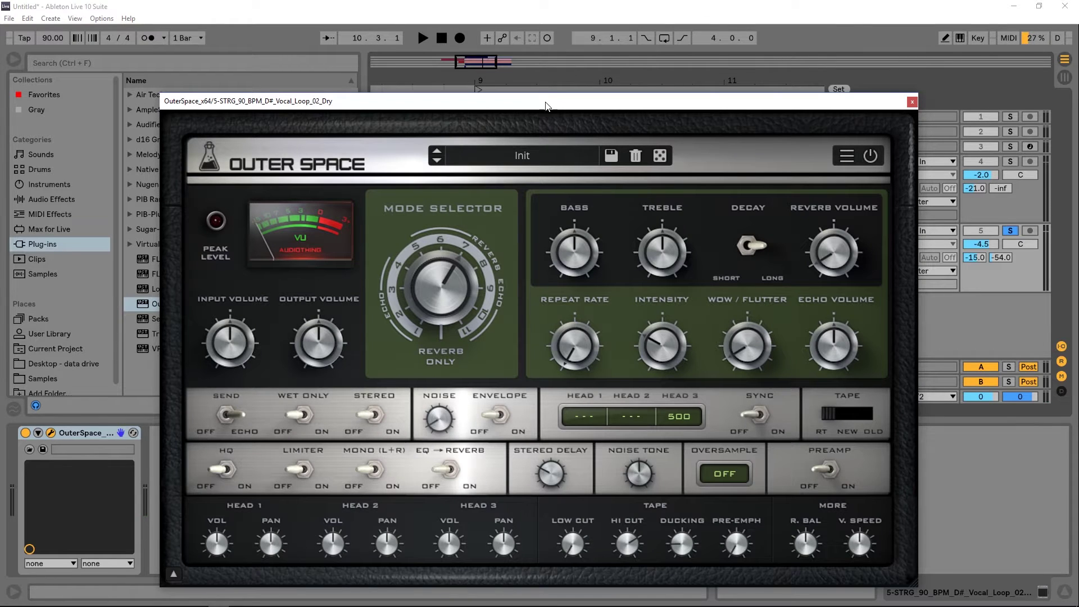
left_click_drag(547, 106, 543, 66)
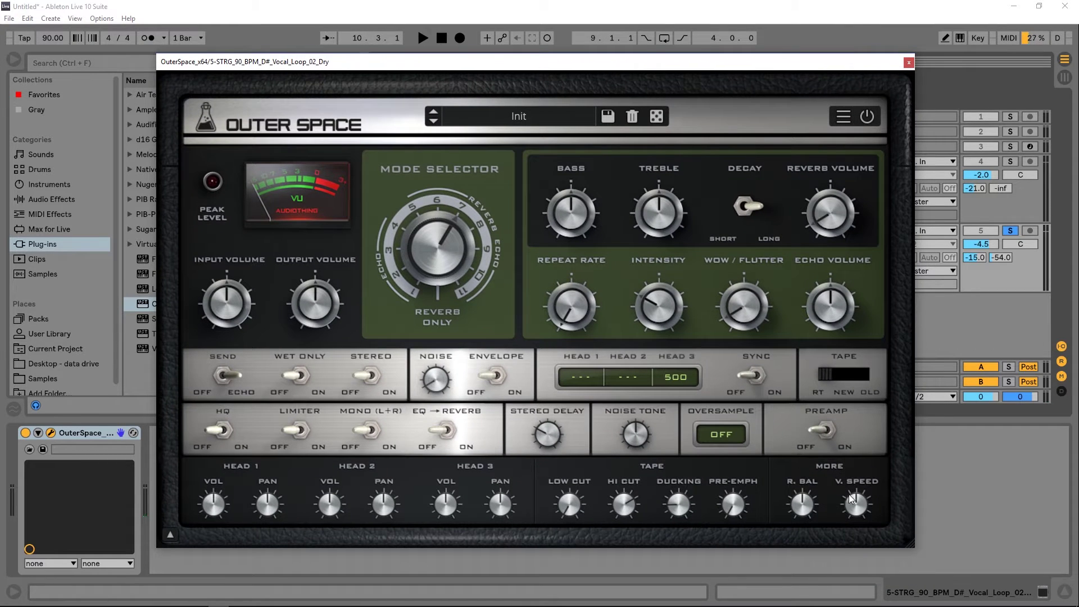
mouse_move(854, 503)
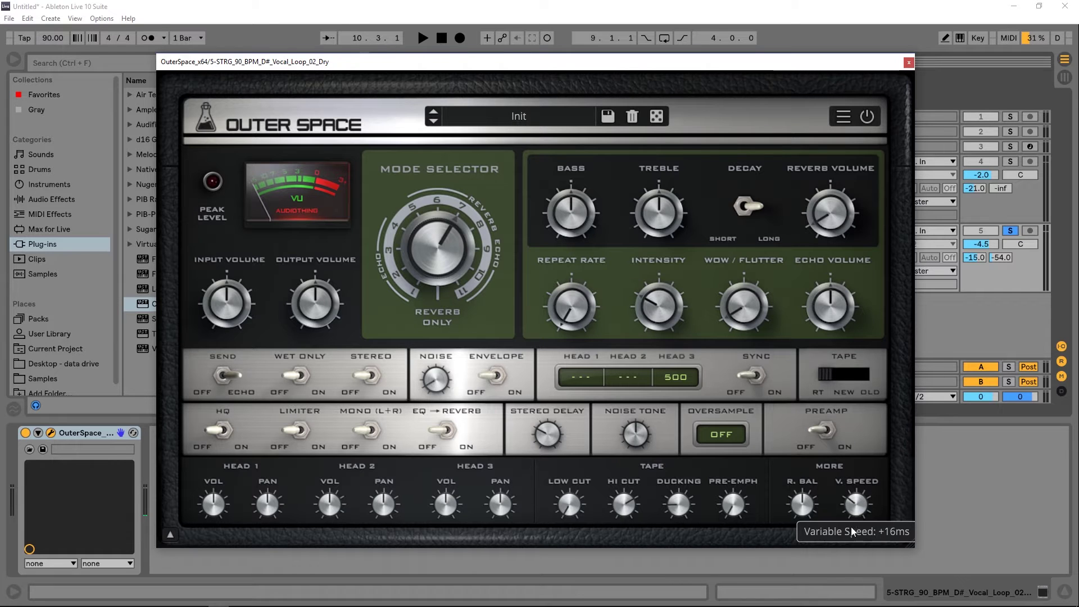
mouse_move(869, 552)
left_mouse_down()
mouse_move(881, 549)
mouse_move(860, 533)
mouse_move(871, 543)
left_mouse_up()
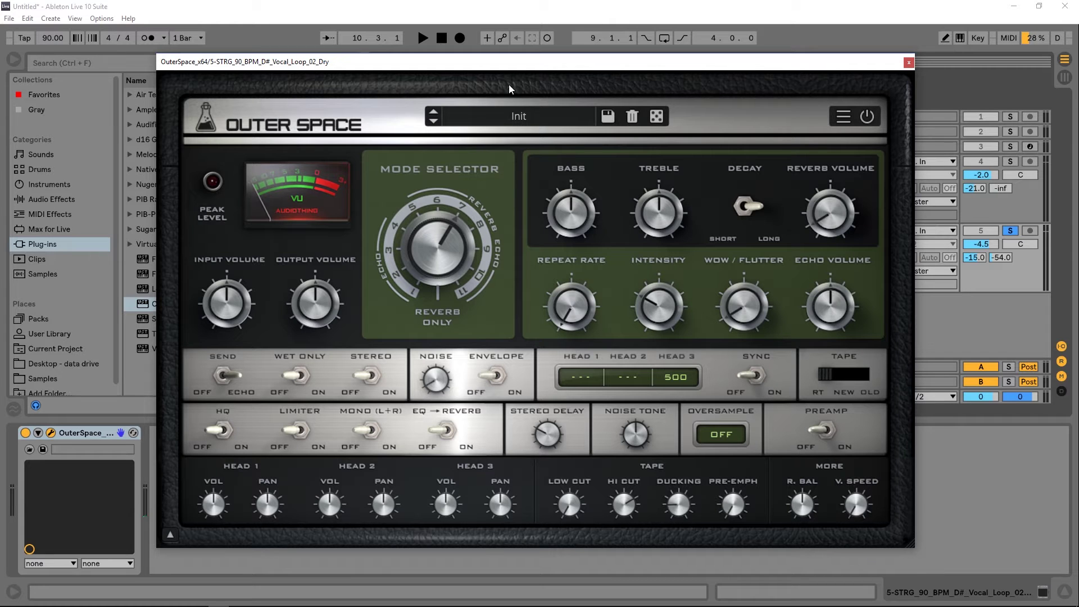
left_click_drag(508, 63, 512, 88)
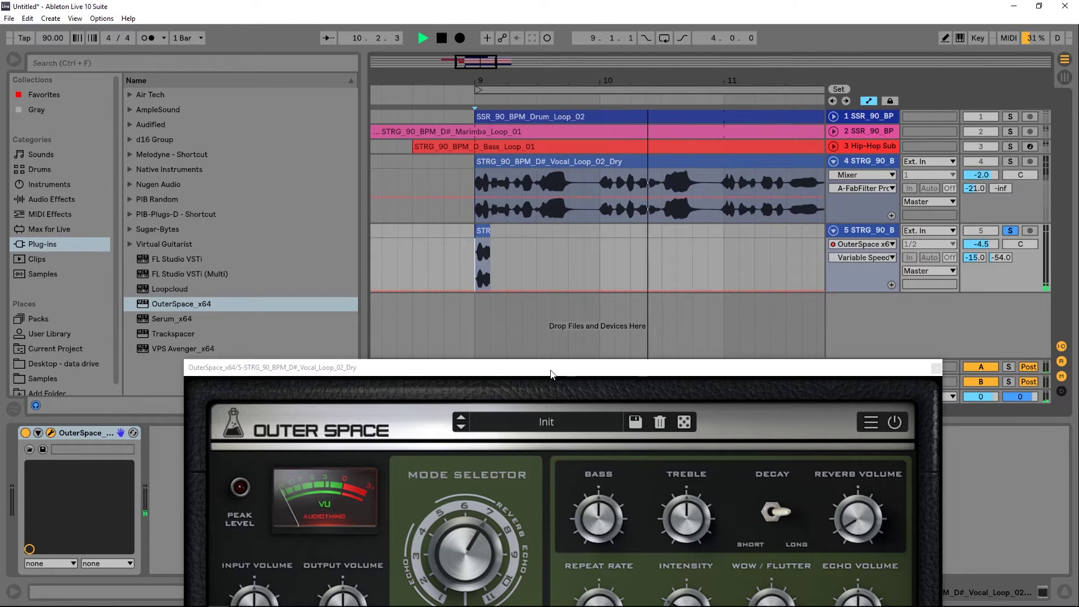
Move the plug-in window clear of track 5 and audition the vocal slice while varying Variable Speed.
key("space")
left_click_drag(551, 373, 540, 126)
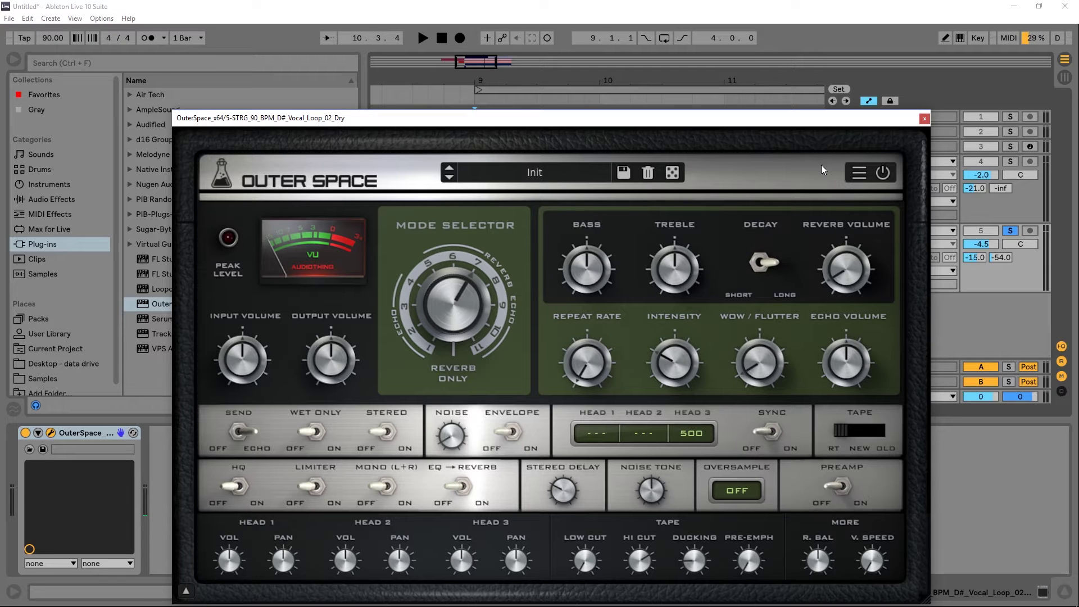
left_click_drag(903, 120, 387, 44)
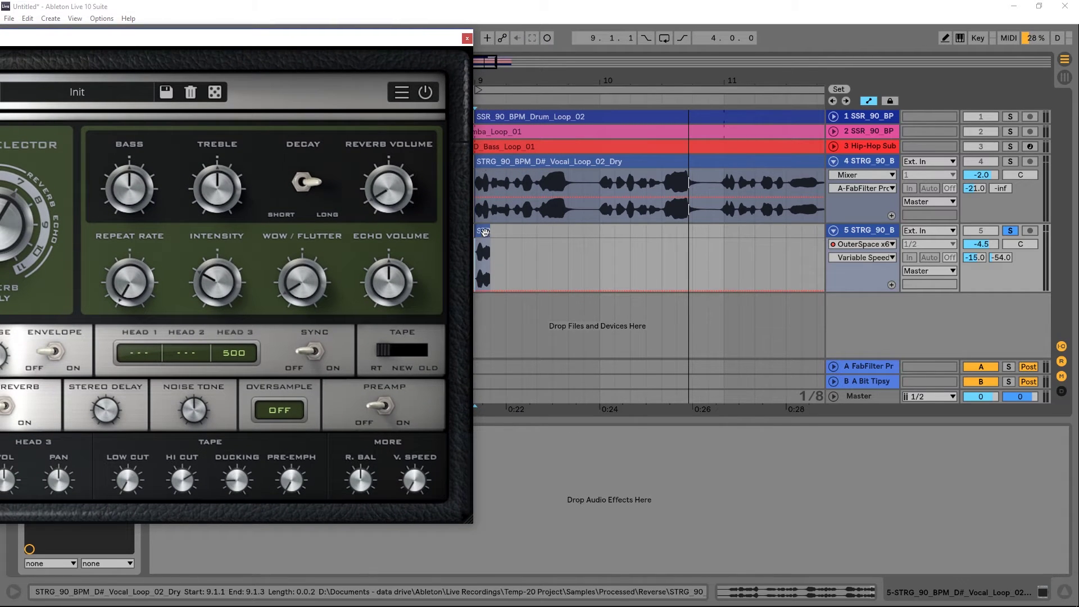
key("space")
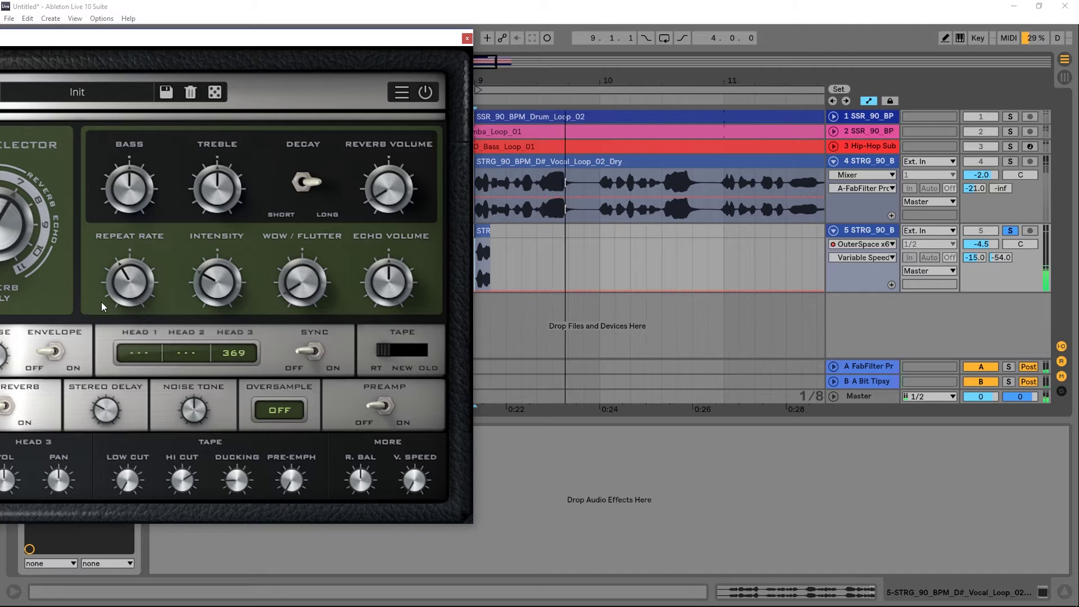
mouse_move(420, 487)
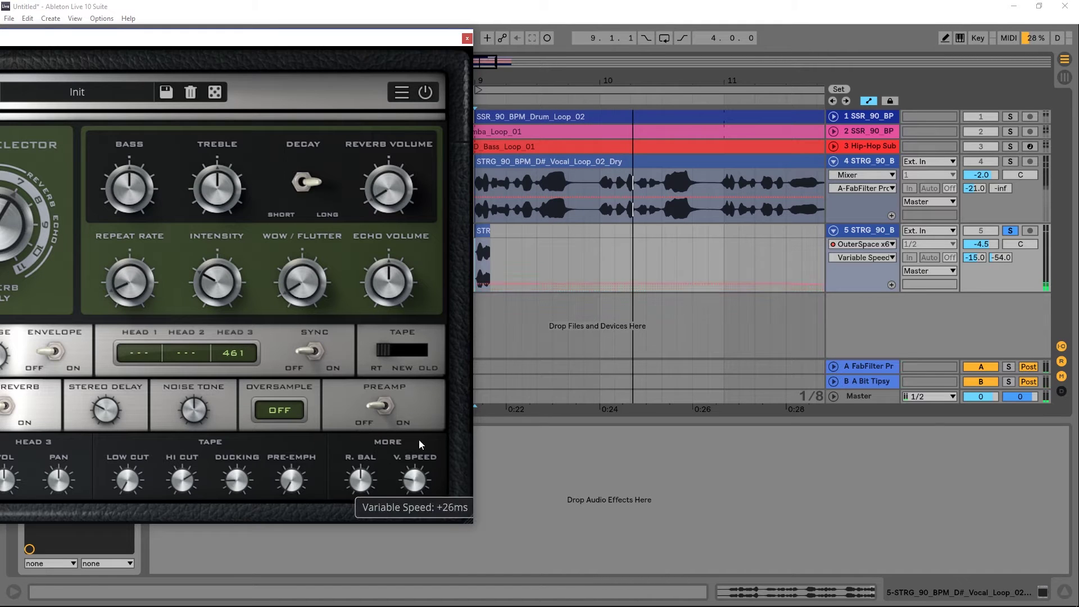
left_click(476, 271)
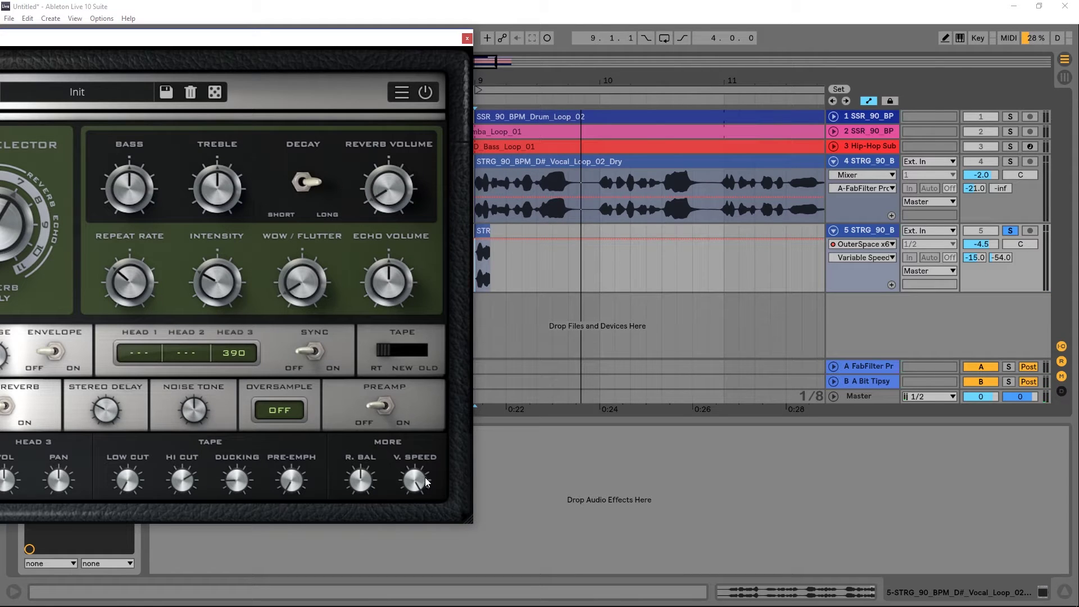
Try Variable Speed at about +25 ms, reset it to its default and play the slice again.
mouse_move(424, 477)
left_mouse_down()
mouse_move(417, 528)
mouse_move(403, 475)
mouse_move(417, 482)
left_mouse_up()
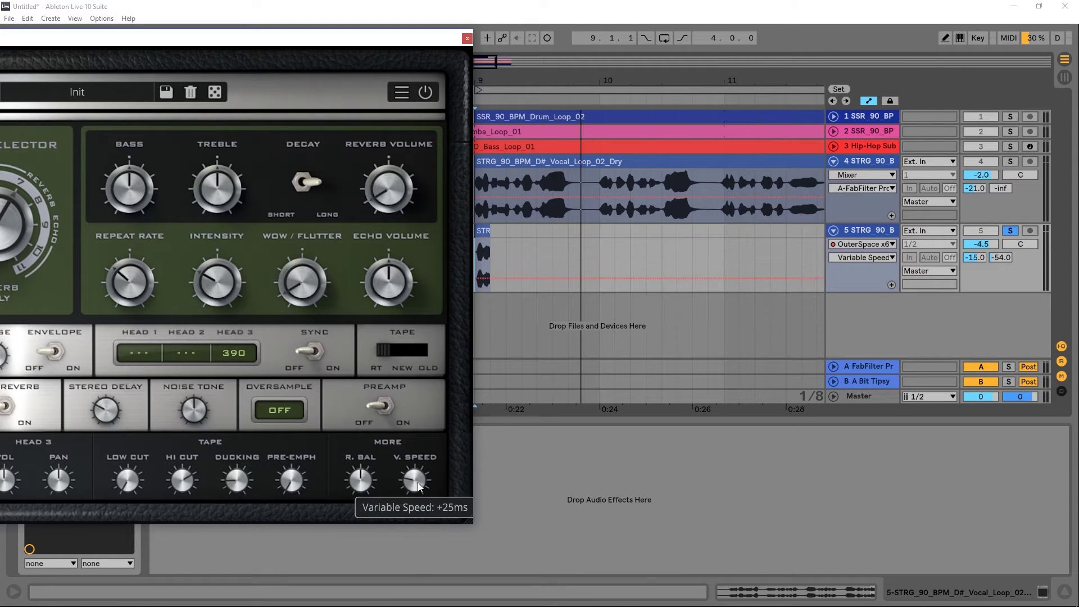
double_click(407, 481)
key("space")
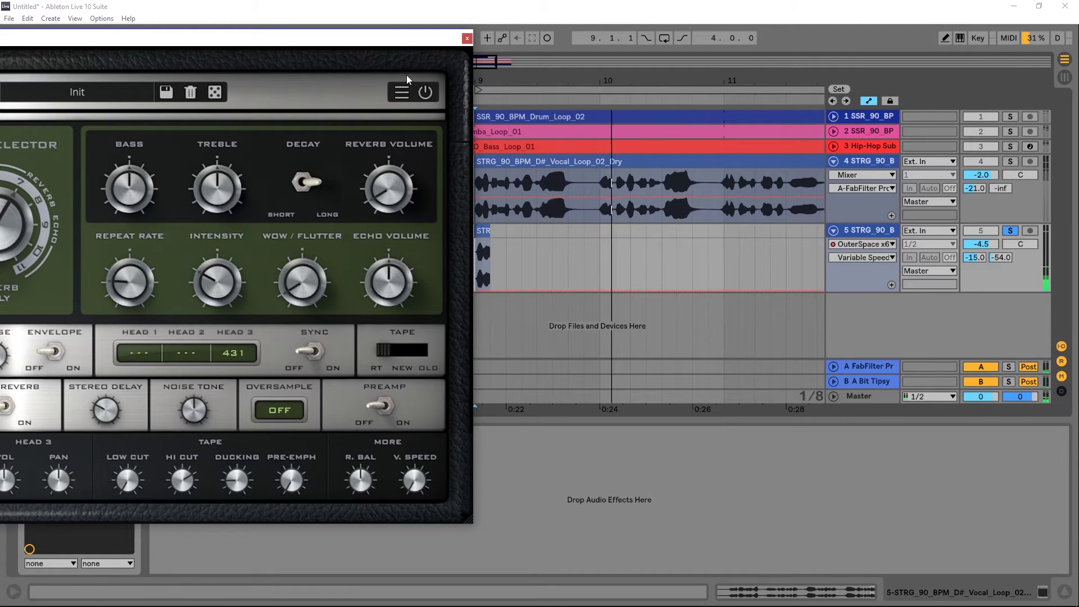
Review OuterSpace's oversampling options and leave oversampling off.
left_click_drag(388, 46, 755, 52)
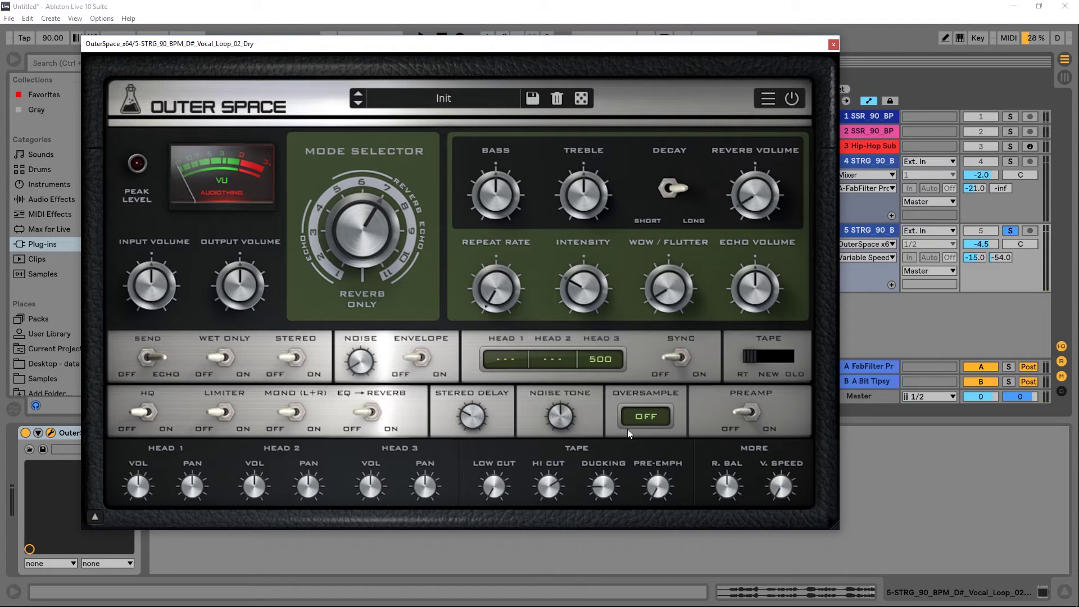
left_click(636, 415)
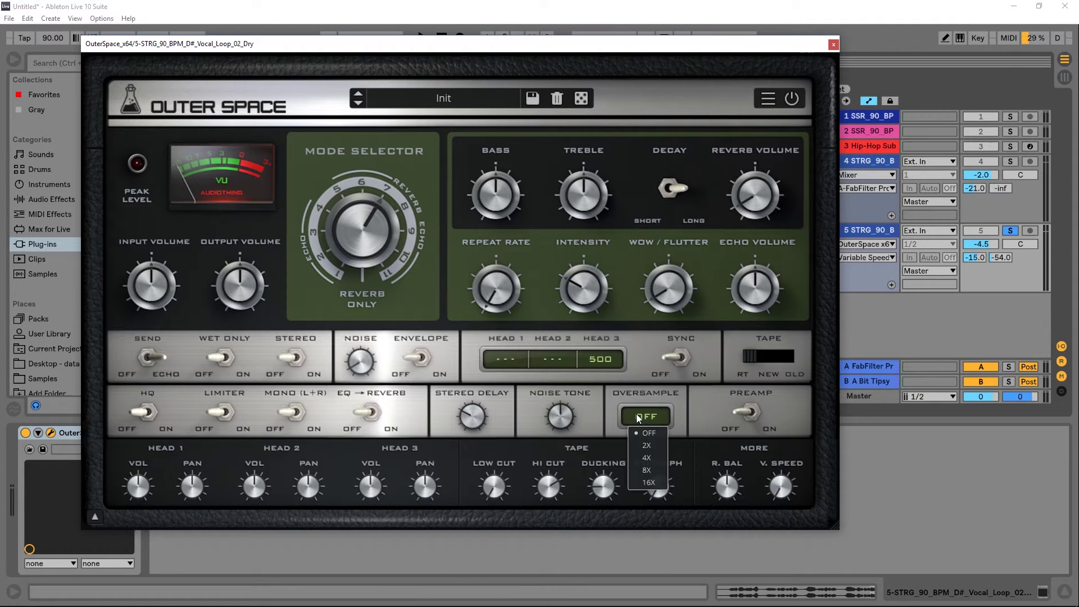
left_click(636, 413)
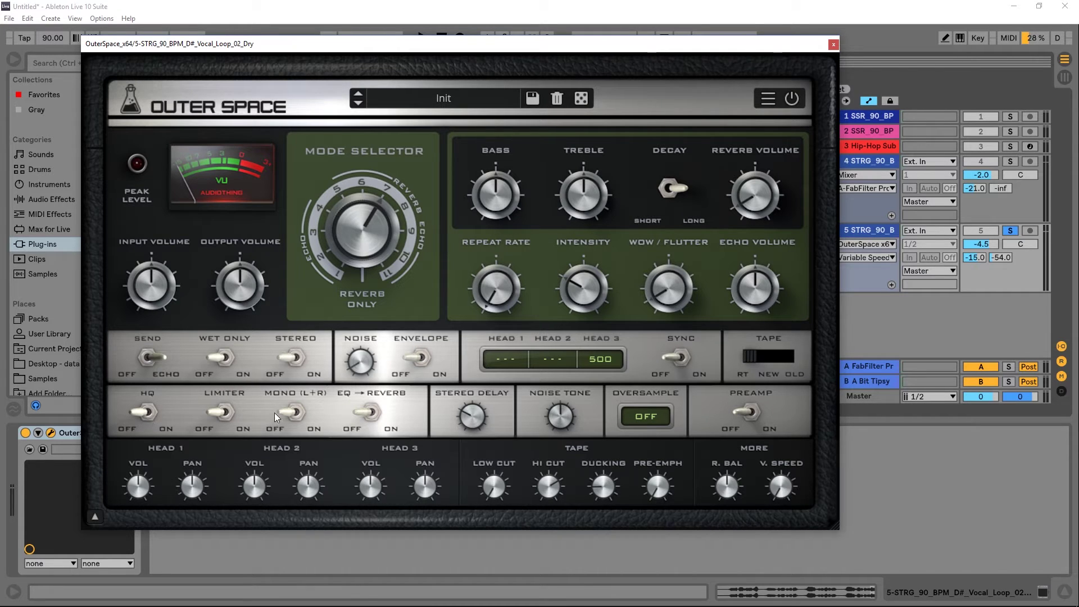
Adjust OuterSpace's Reverb Volume slightly, close the plug-in window and audition the slice from bar 9.
left_click(747, 199)
left_click_drag(756, 197, 754, 200)
left_click(834, 45)
left_click(466, 96)
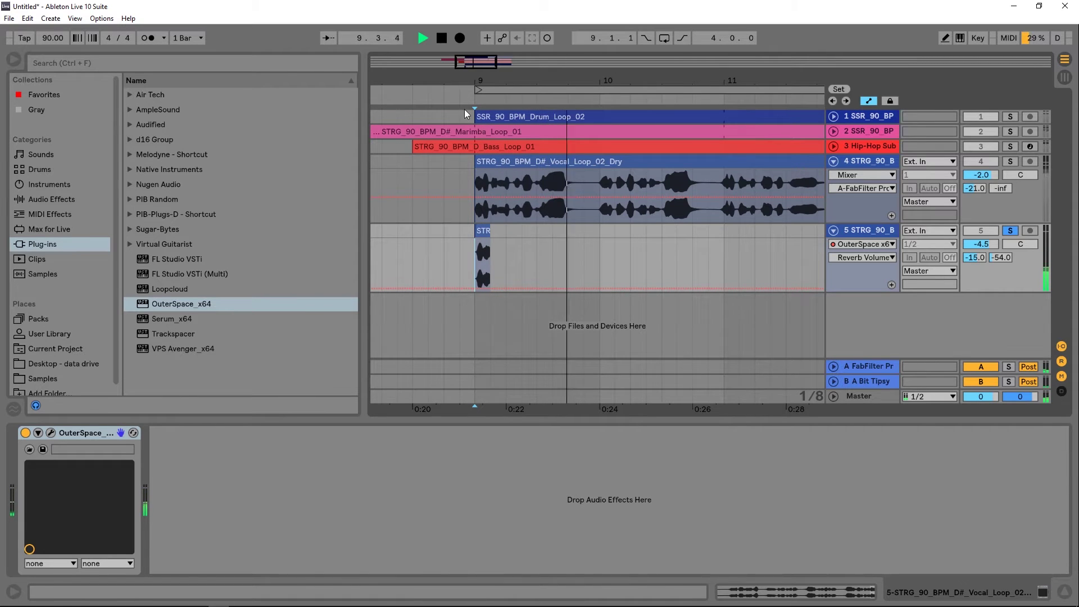
left_click(469, 260)
key("space")
Freeze and flatten track 5 to render the OuterSpace echo to audio.
right_click(865, 234)
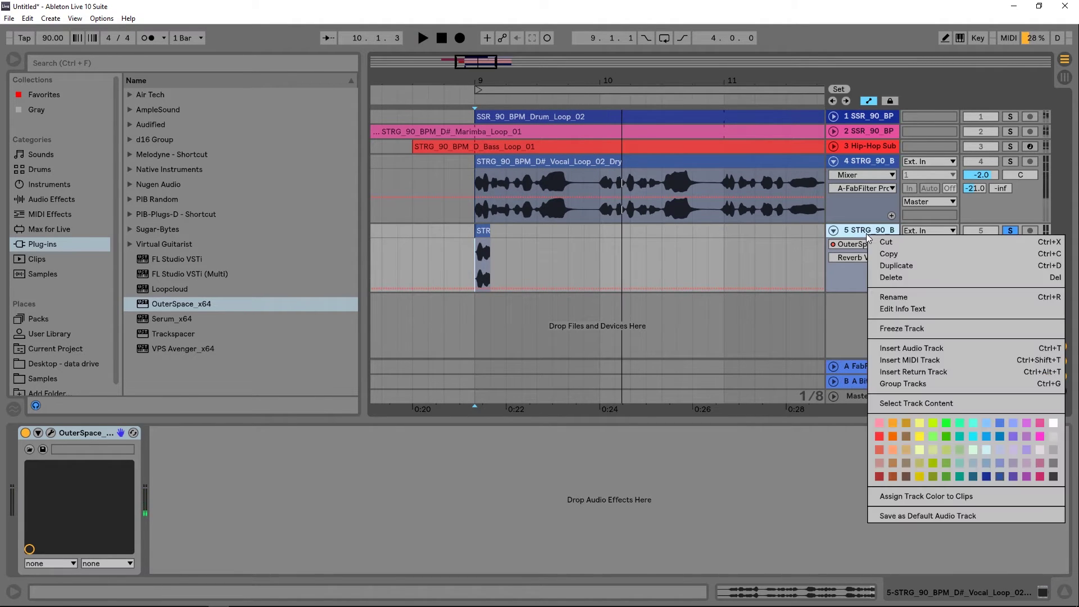
left_click(905, 329)
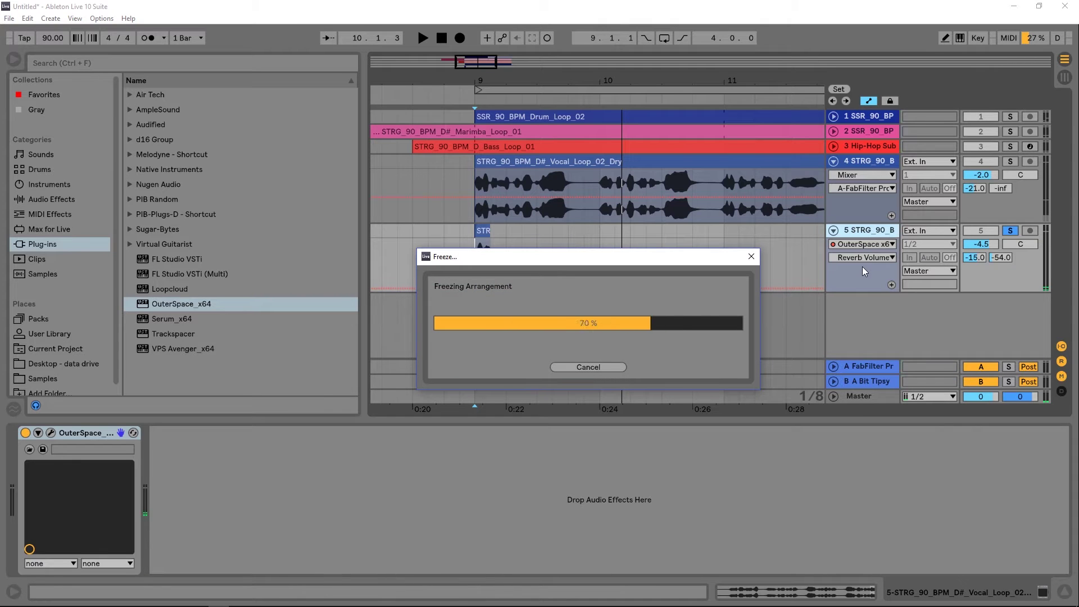
right_click(862, 229)
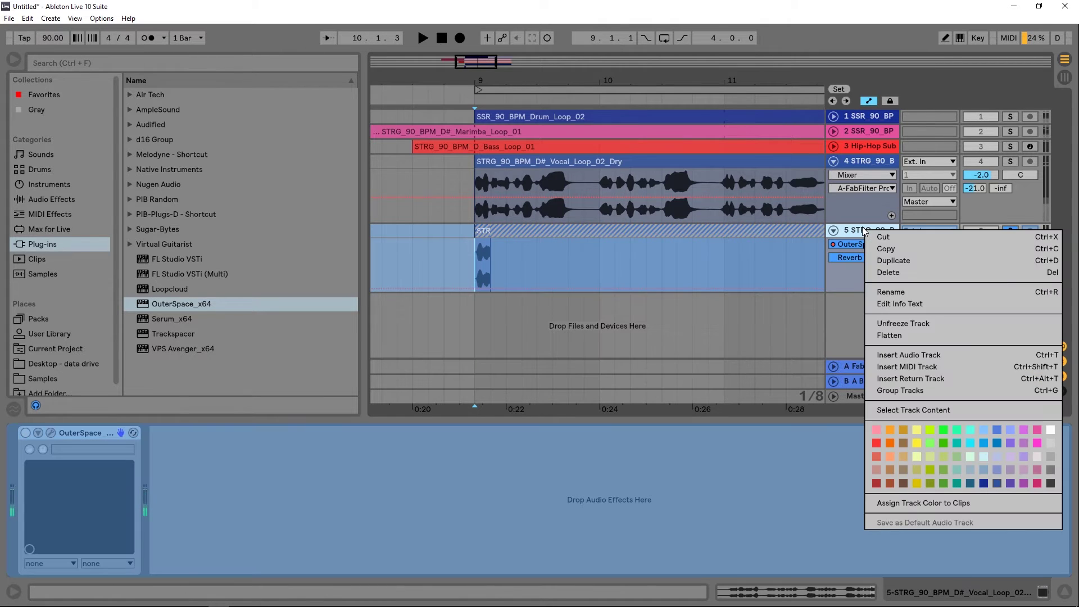
left_click(895, 335)
Extend the freeze tail clip on track 5 back to bar 9 and split it at bar 11.
left_click_drag(476, 278, 724, 271)
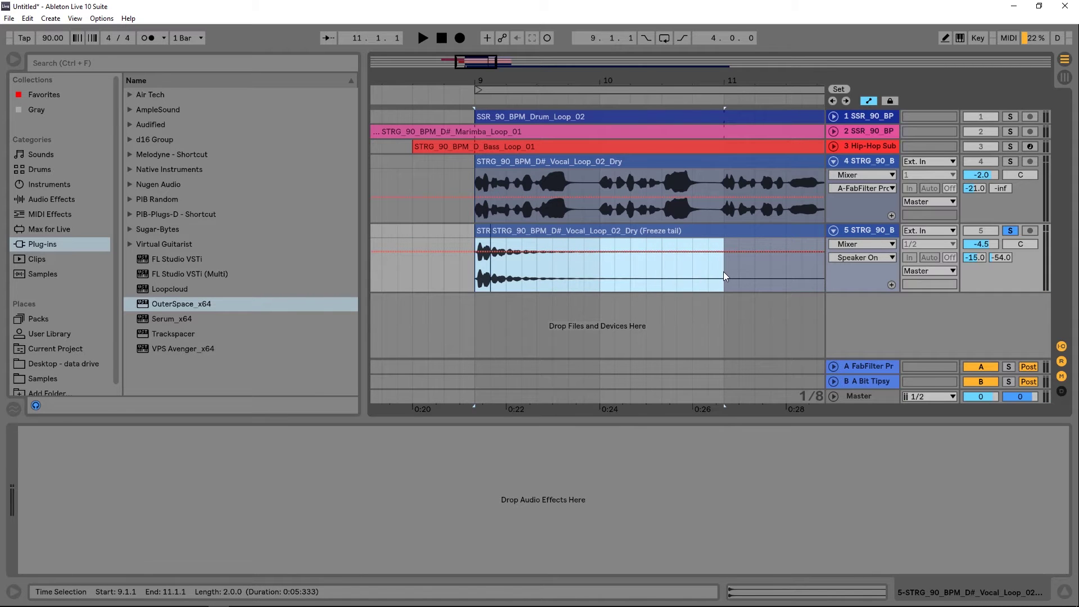
left_click(503, 233)
left_click_drag(495, 237, 479, 237)
left_click_drag(724, 275, 471, 274)
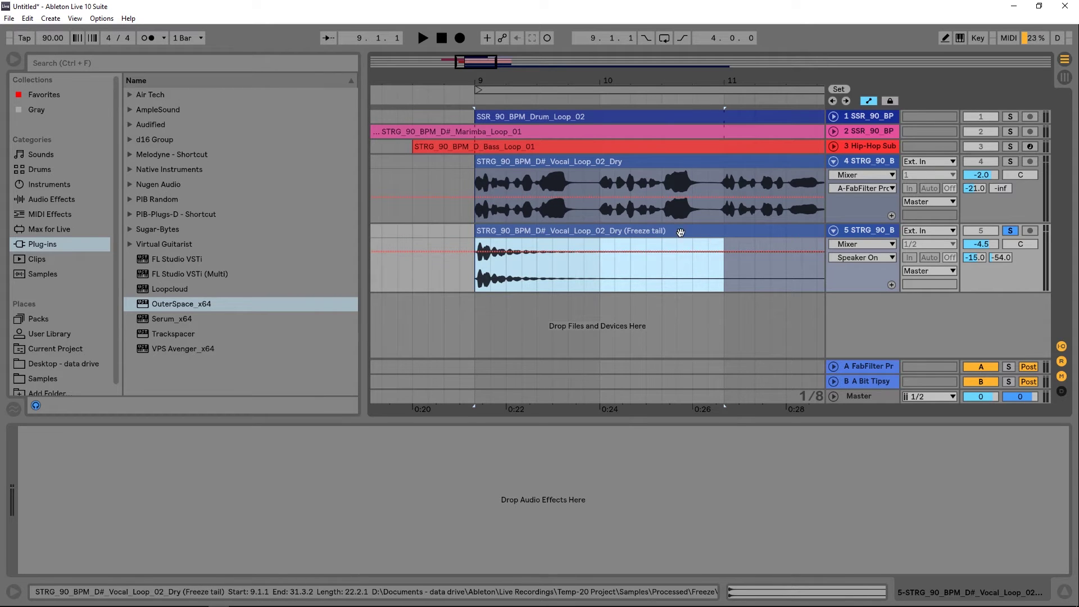
key("ctrl+e")
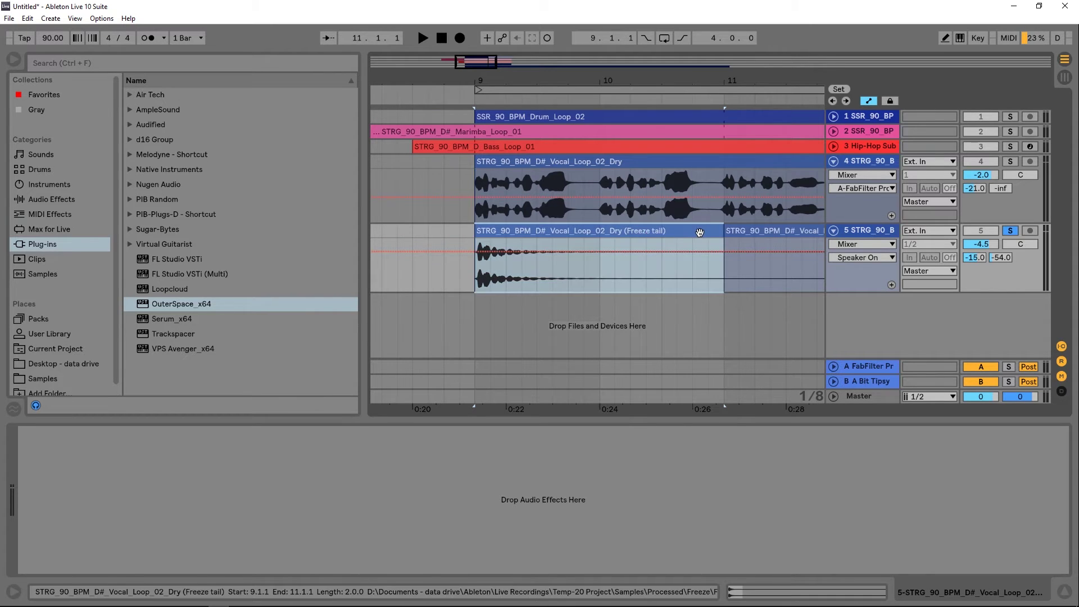
Delete the remainder of the freeze tail after bar 11 on track 5.
left_click(763, 234)
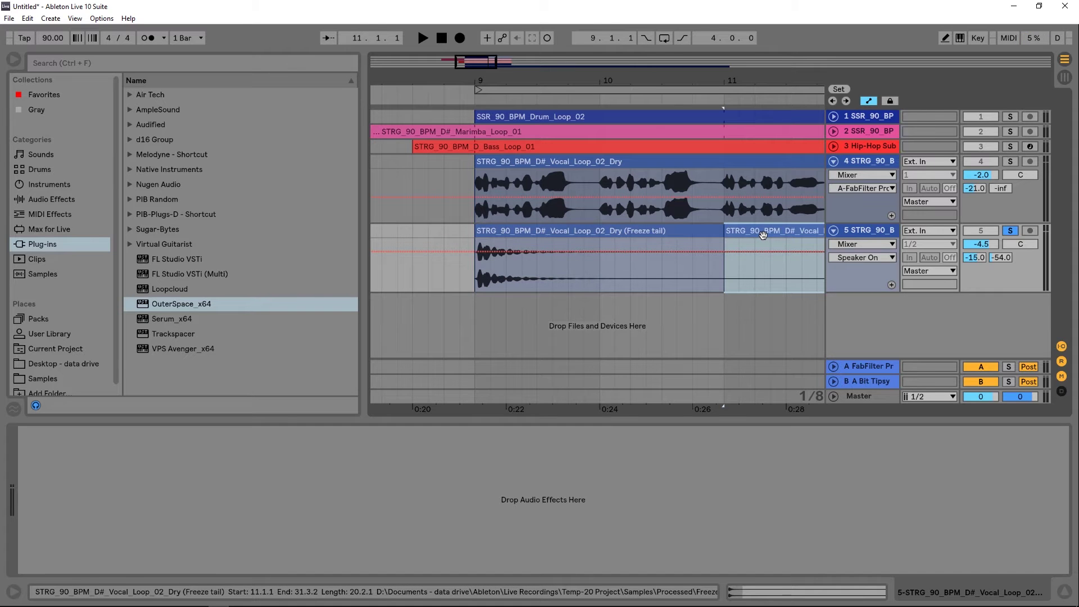
key("minus")
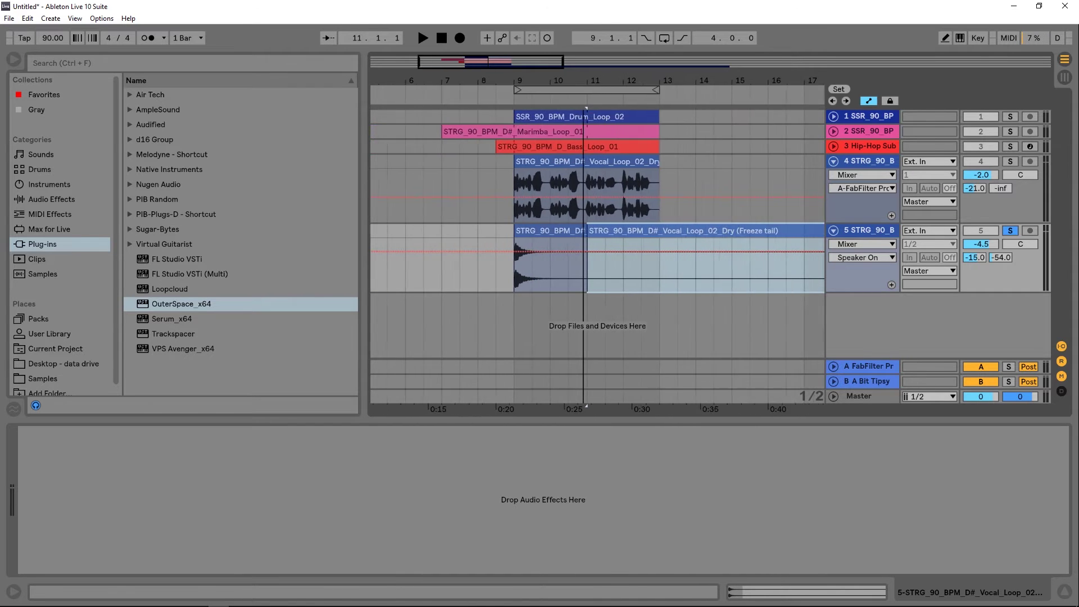
left_click_drag(585, 80, 584, 107)
key("Delete")
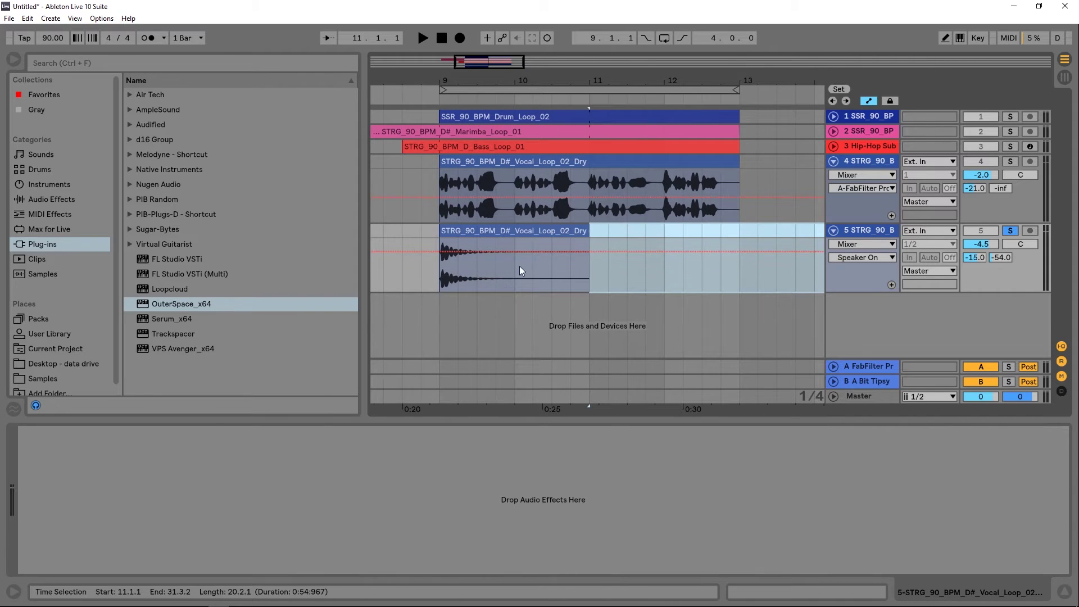
Reverse the two-bar echo clip on track 5 and move it to span bar 7 to bar 9.
left_click_drag(491, 83, 556, 67)
left_click(556, 232)
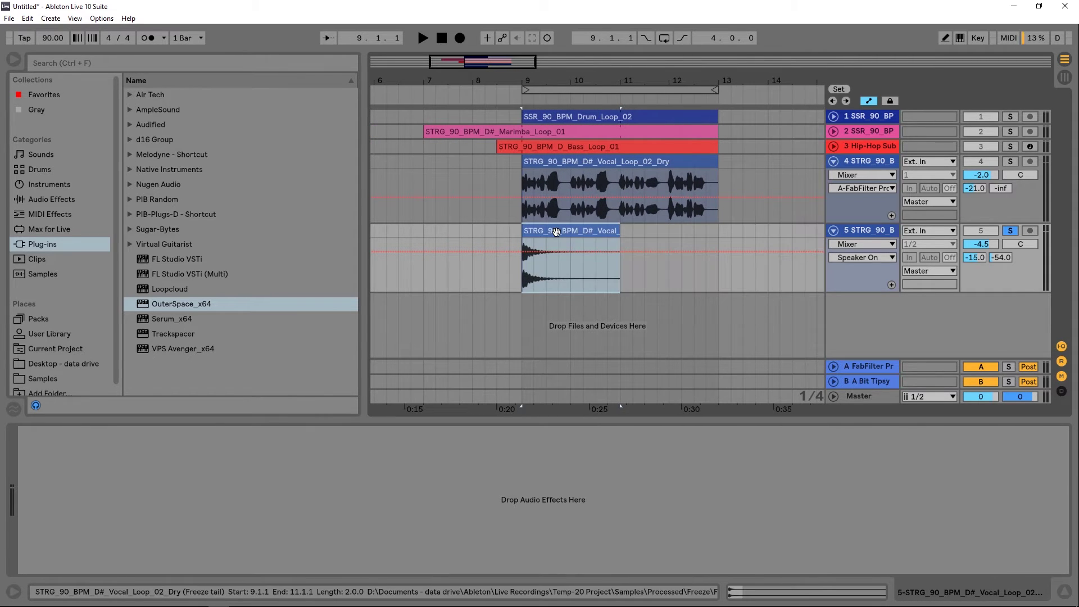
key("r")
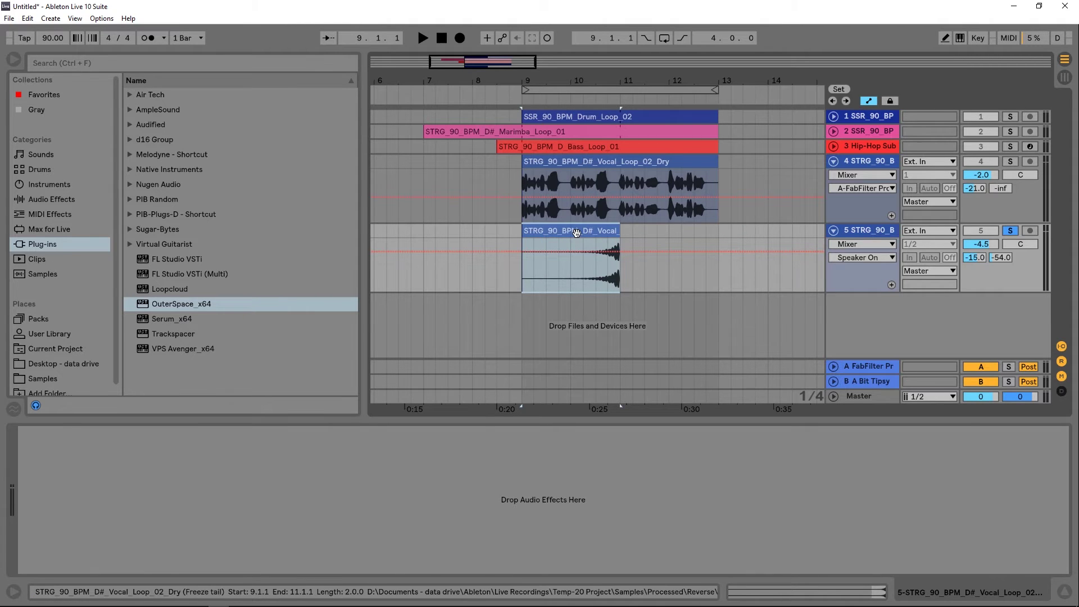
left_click_drag(598, 230, 500, 225)
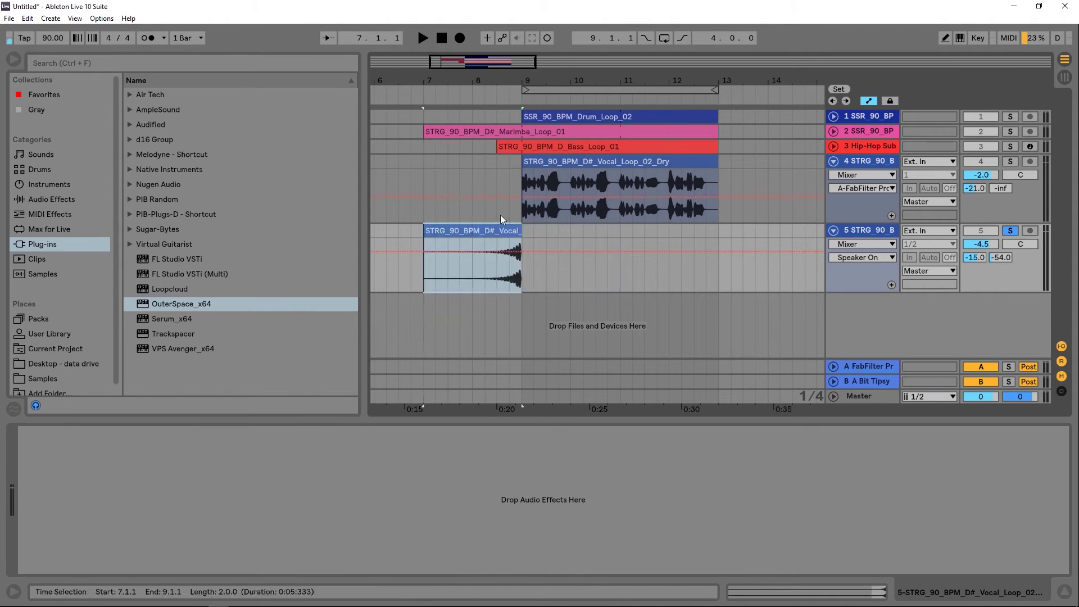
Shift the reversed clip later so it runs from 7.1.3 to 9.1.1, and audition it.
left_click_drag(497, 74, 572, 107)
left_click_drag(594, 230, 631, 235)
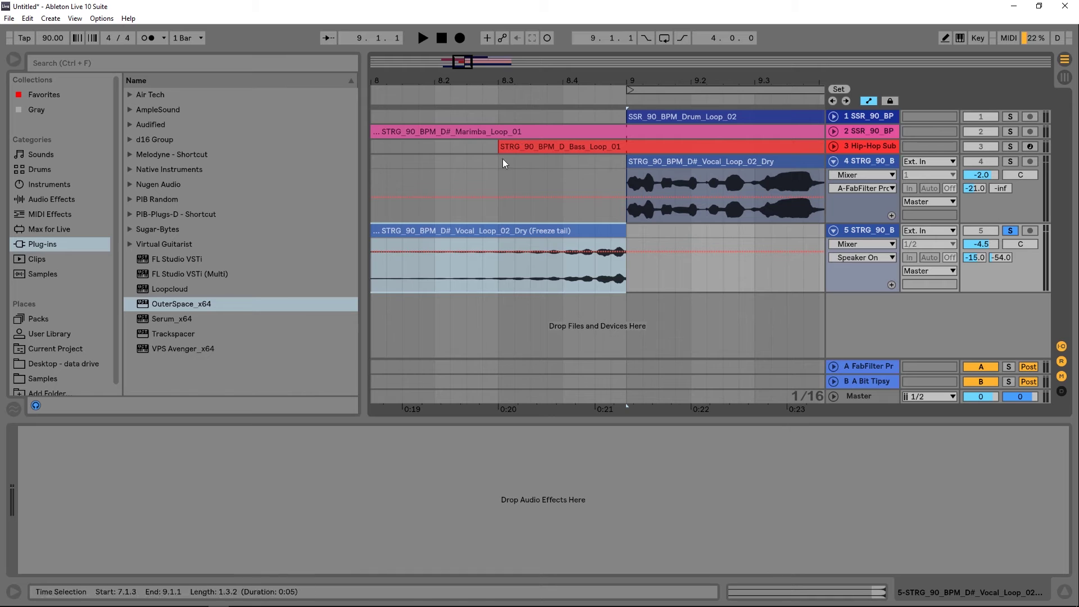
left_click(419, 99)
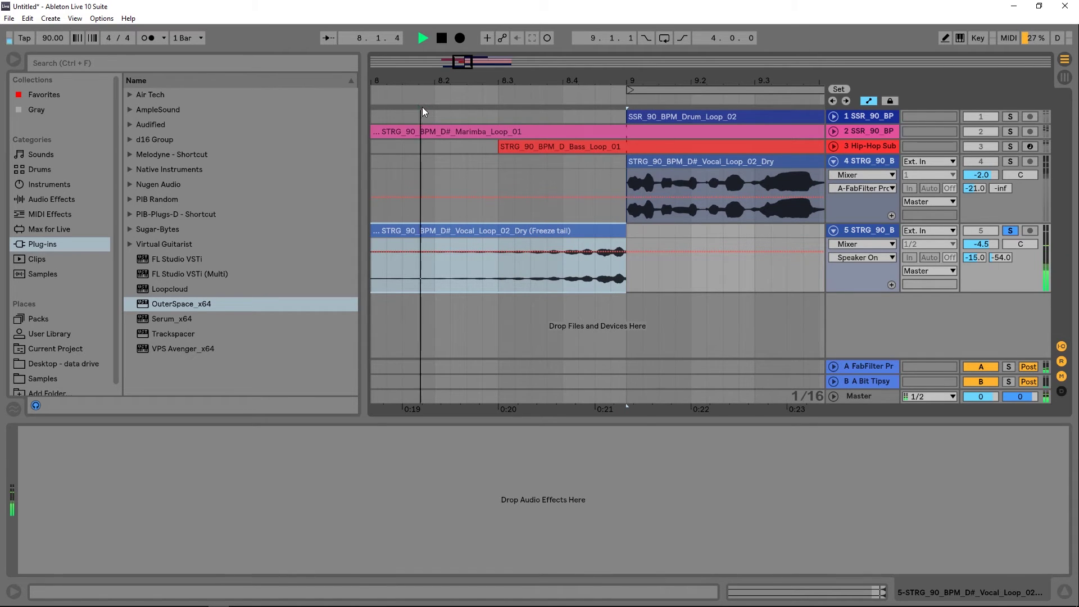
key("space")
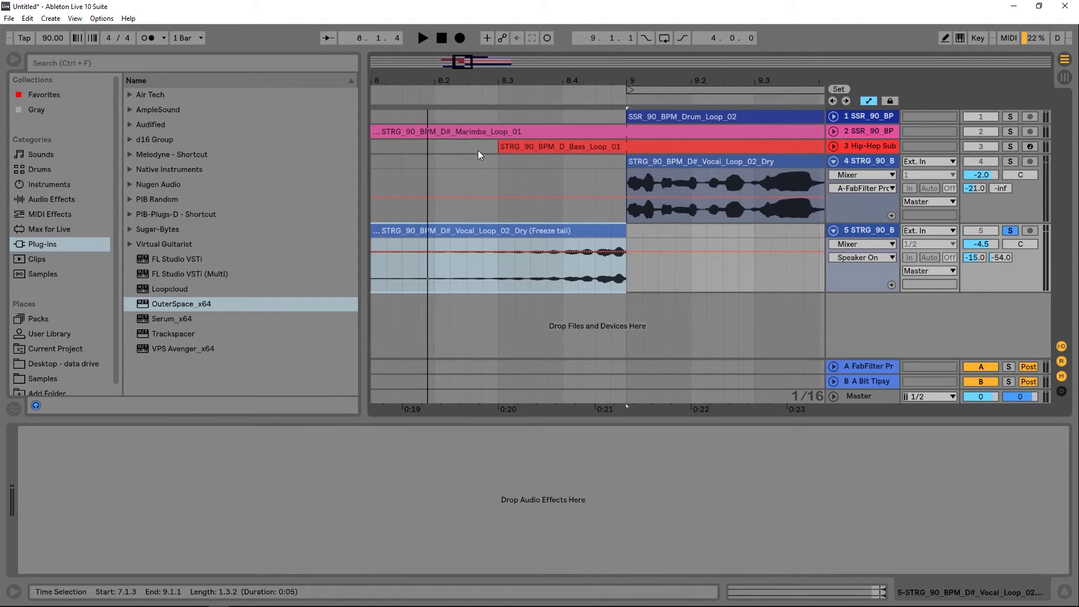
With track 4 also soloed during playback, set track 5's send B to -inf and track 4's send A to -10.3 dB.
left_click(1010, 161, "ctrl")
key("space")
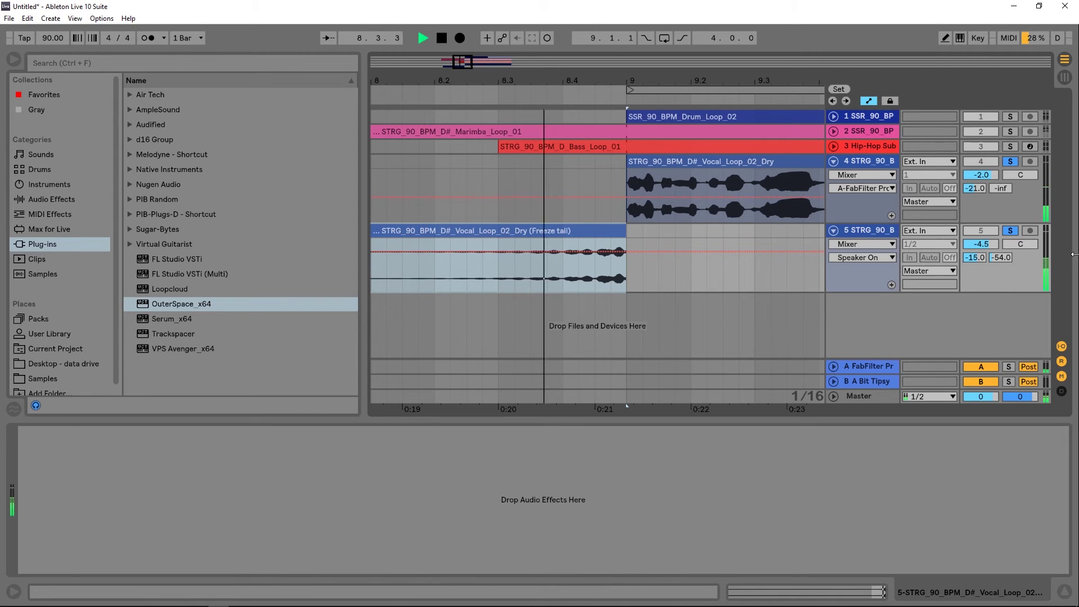
double_click(1003, 258)
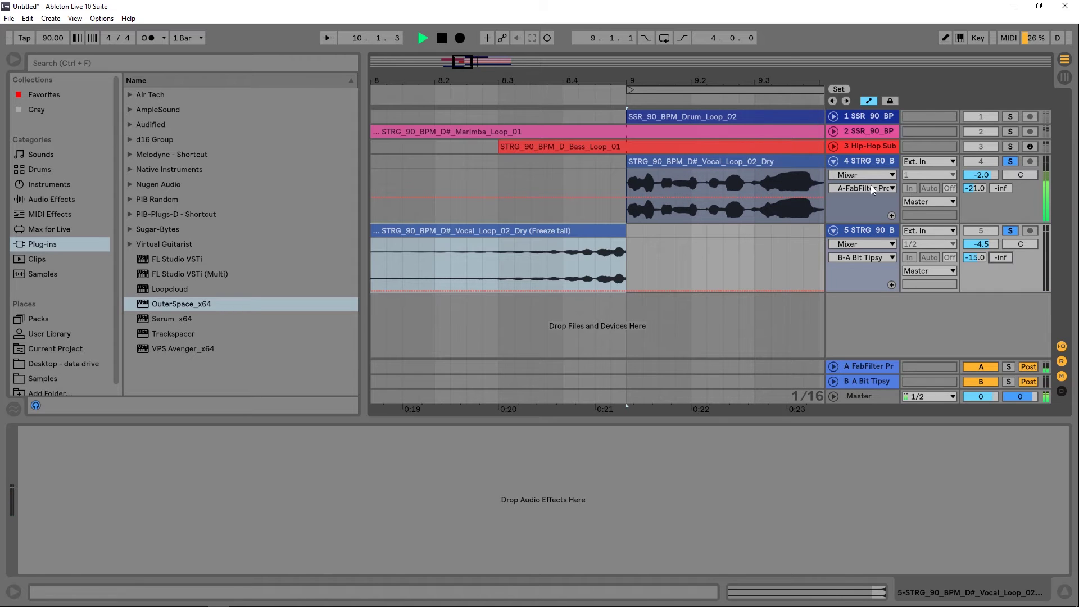
left_click_drag(975, 188, 974, 170)
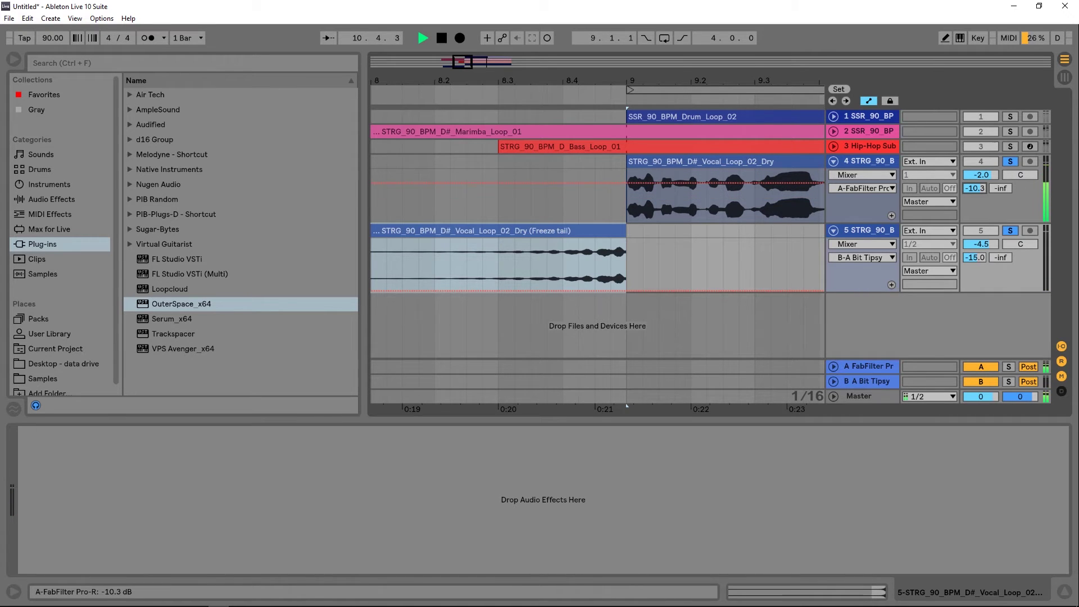
Set track 5's send A to -10.6 dB and copy the OuterSpace device from track 4 onto track 5.
left_click_drag(974, 257, 974, 250)
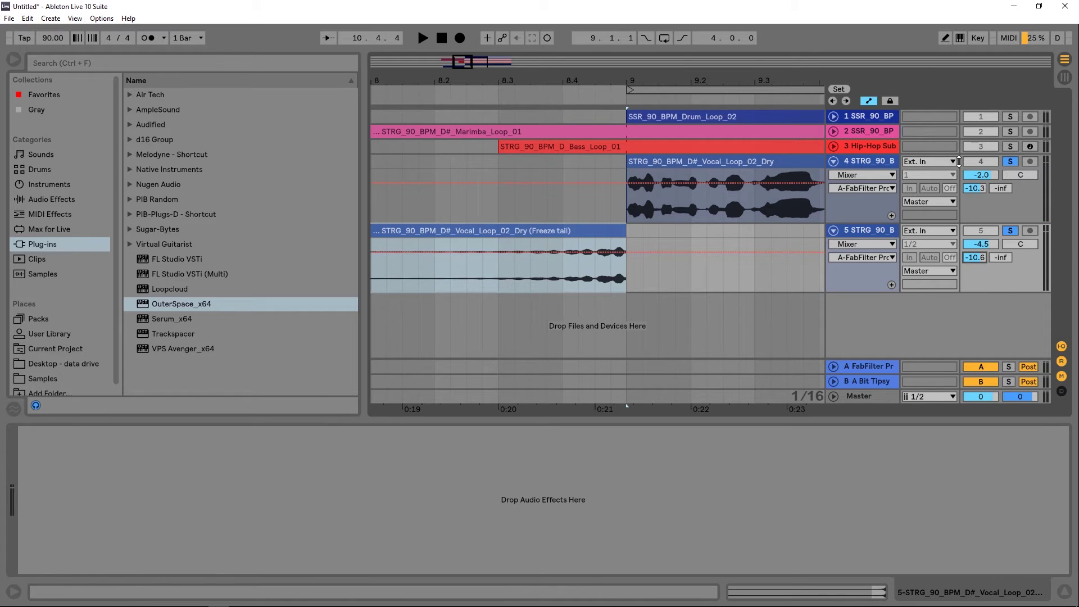
left_click(882, 180)
left_click(870, 233)
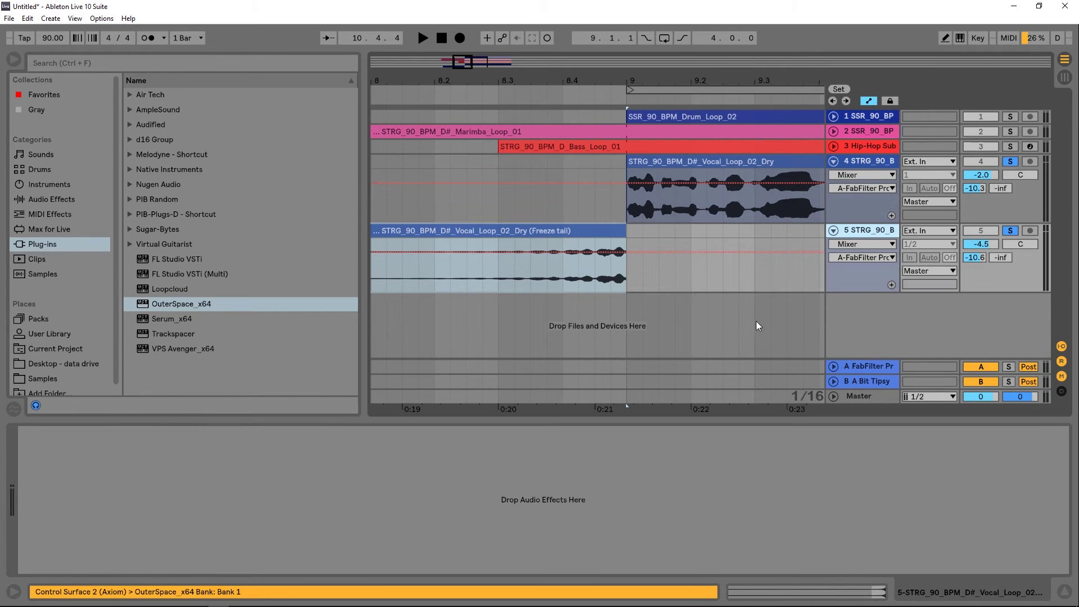
left_click(840, 181)
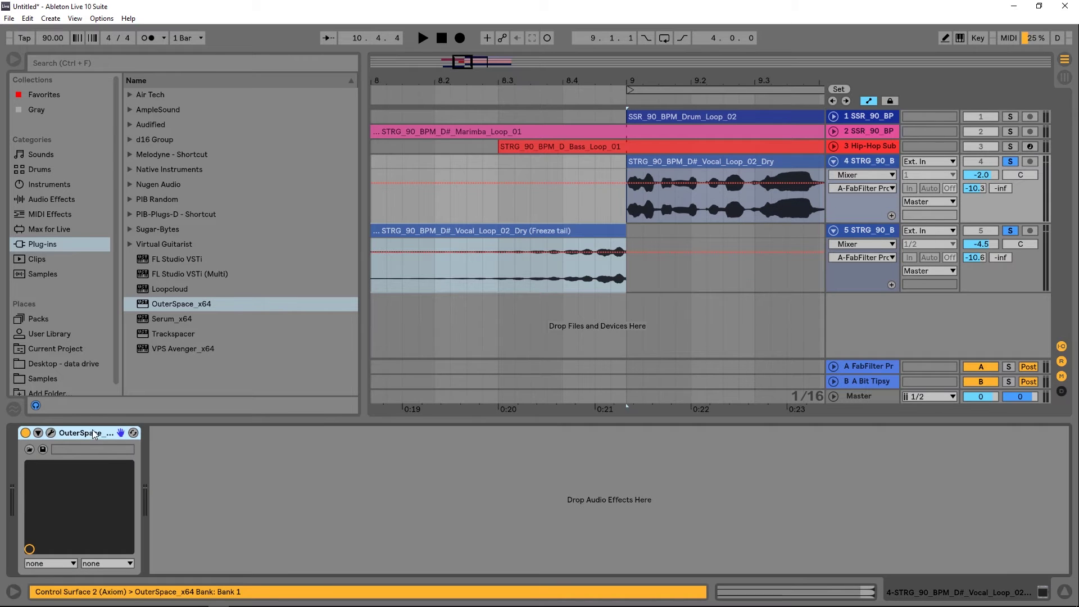
left_click(858, 226)
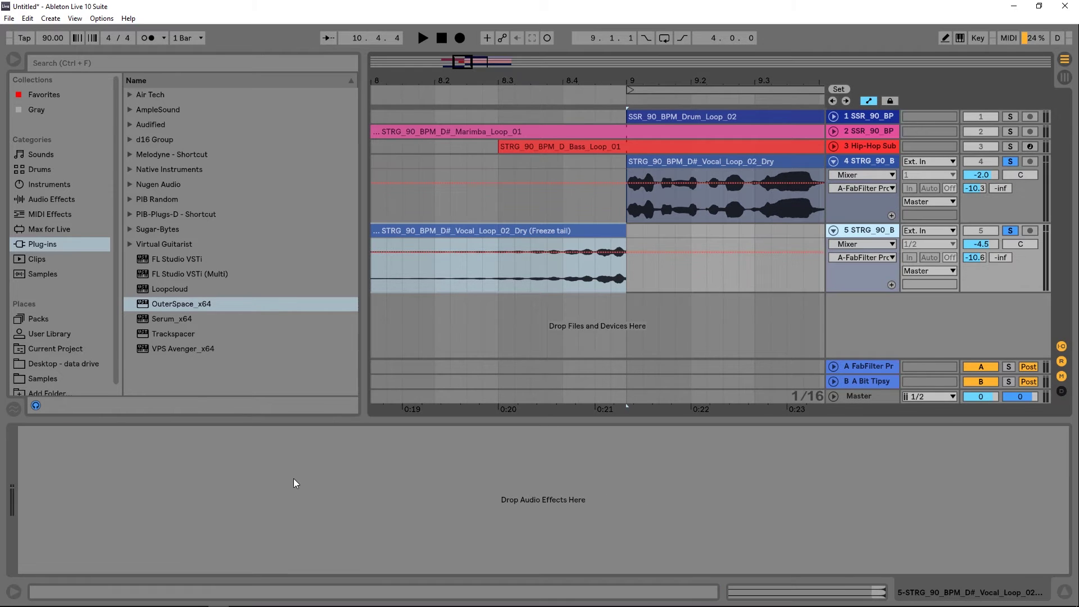
left_click(293, 477)
key("ctrl+v")
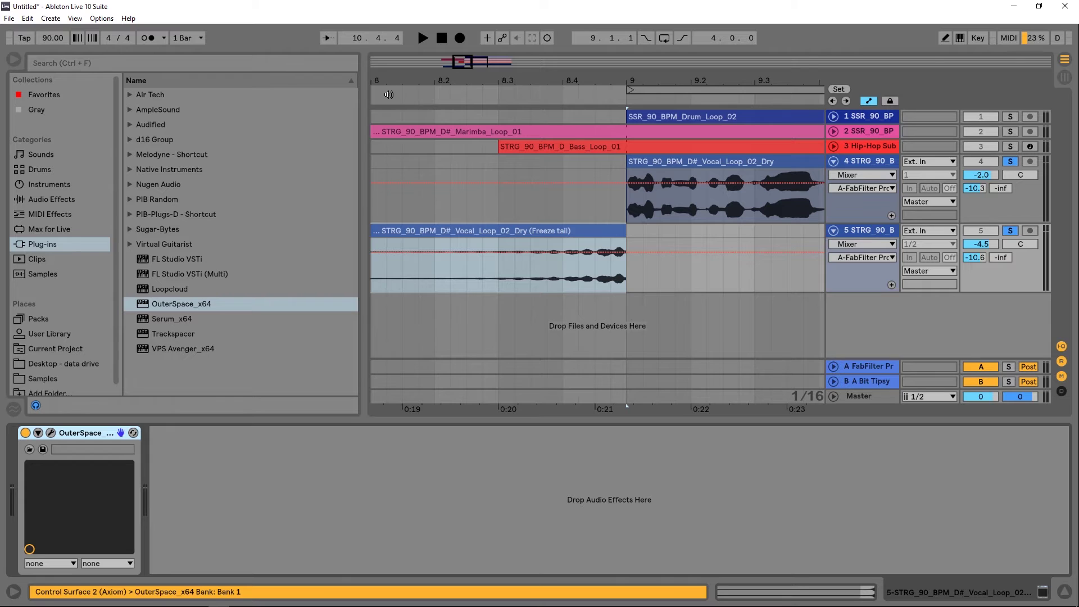
Audition the reversed echo leading into the vocal with tracks 4 and 5 soloed.
left_click(466, 215)
key("space")
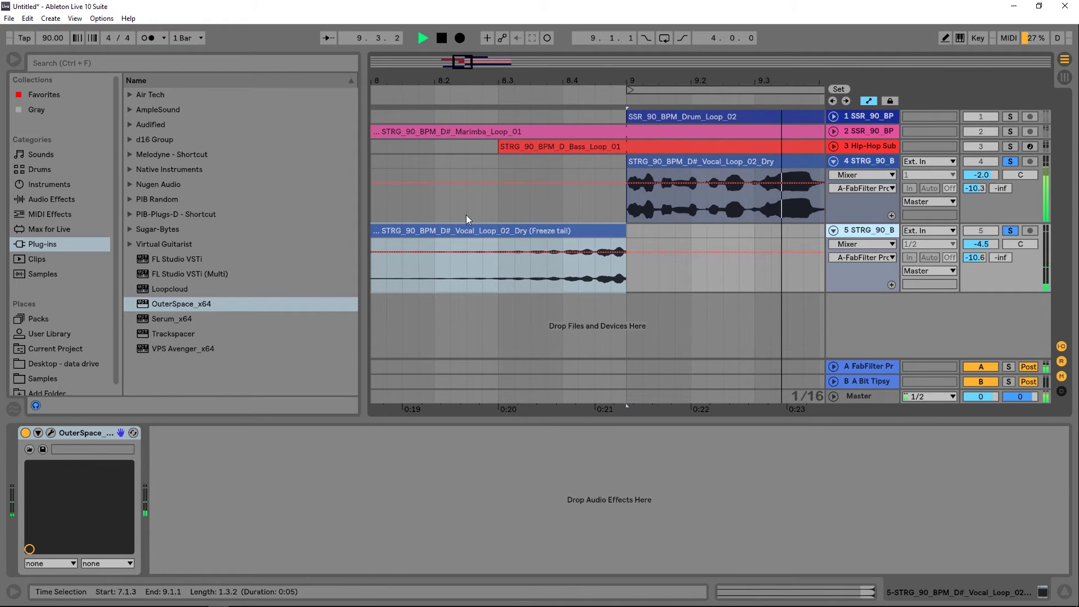
key("space")
left_click_drag(677, 74, 677, 56)
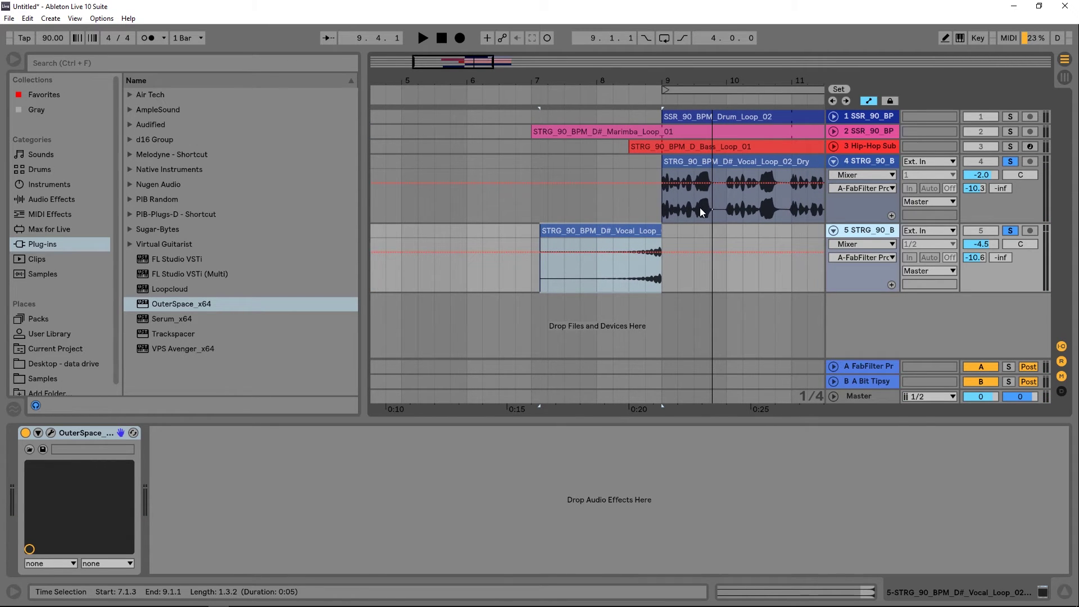
Unsolo the vocal tracks and audition the full mix from 7.1.1.
left_click(1010, 231)
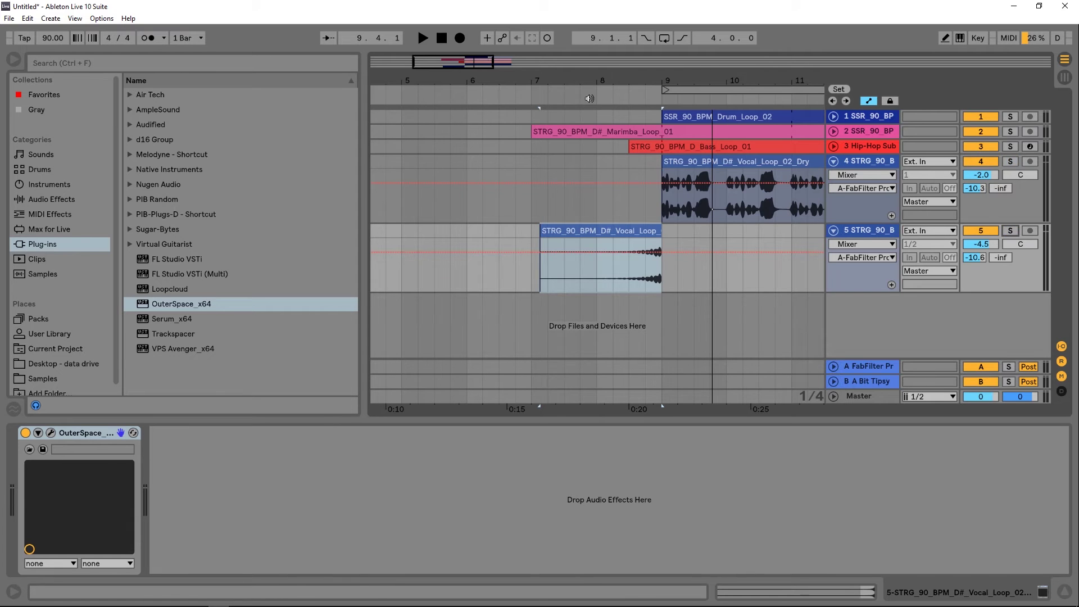
left_click(531, 114)
key("space")
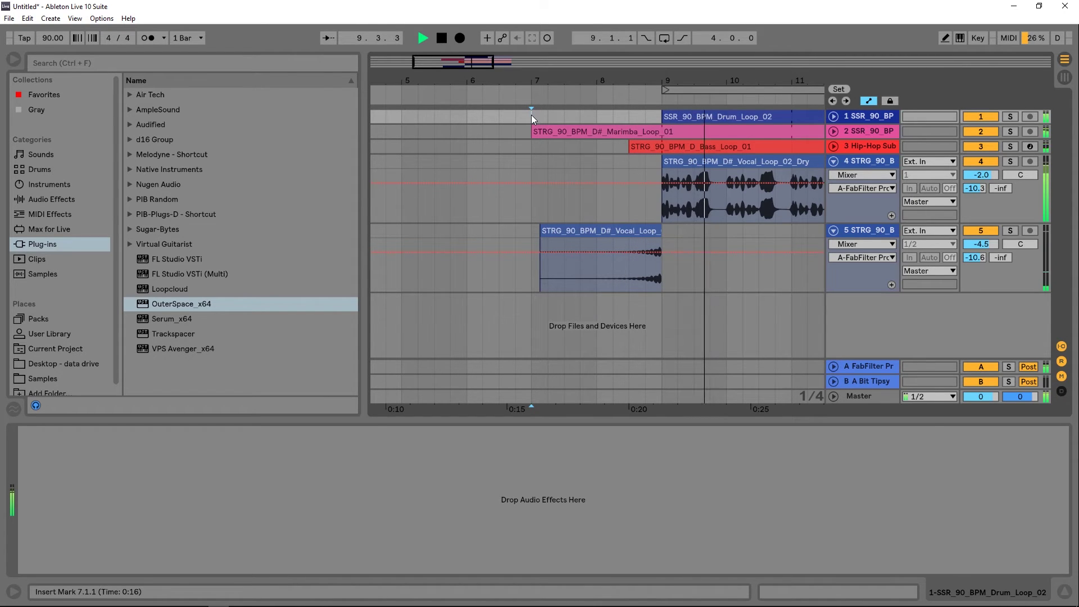
key("space")
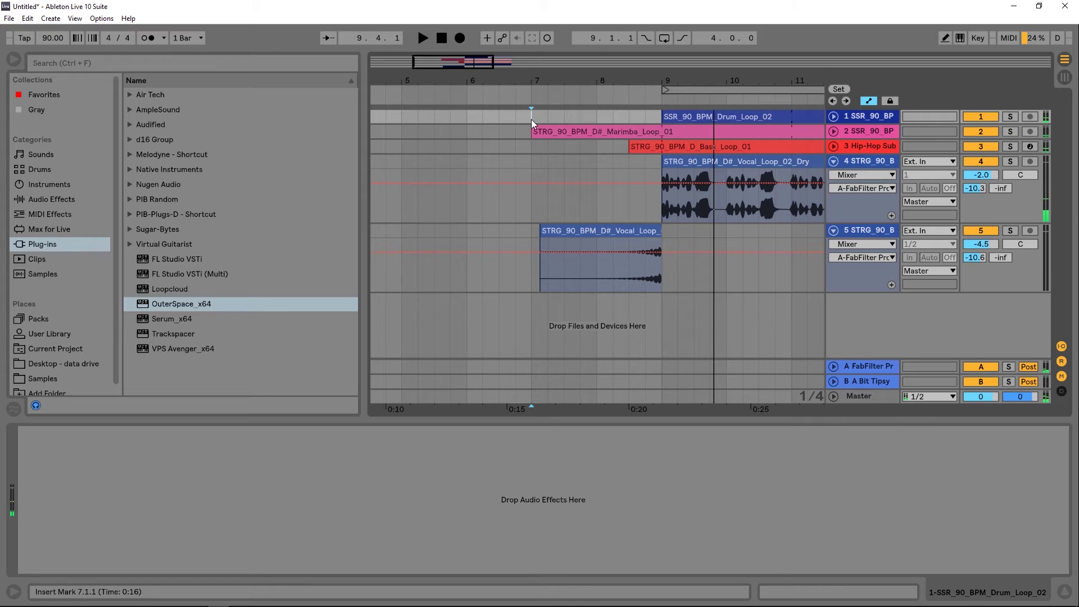
Delete track 5 and insert a new empty audio track below the dry vocal on track 4.
left_click(852, 231)
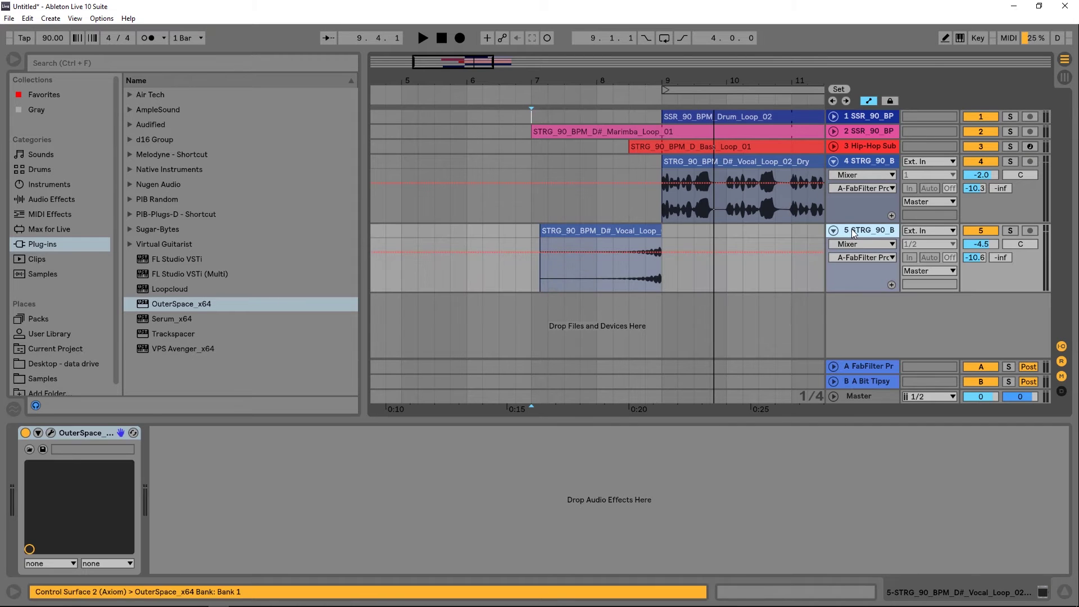
key("Delete")
scroll(682, 218, "up", 5)
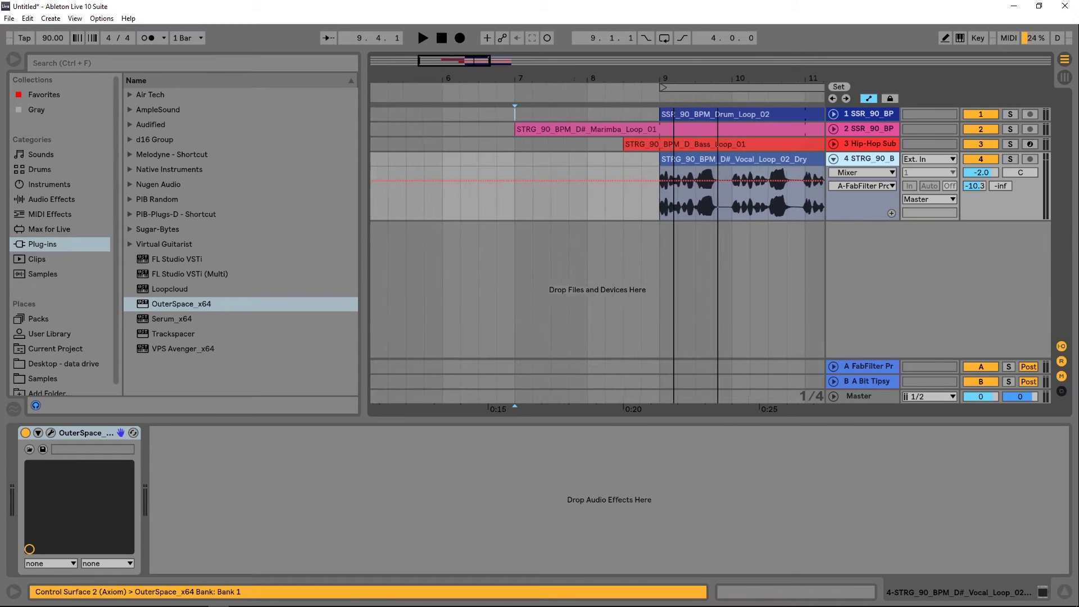
key("ctrl+t")
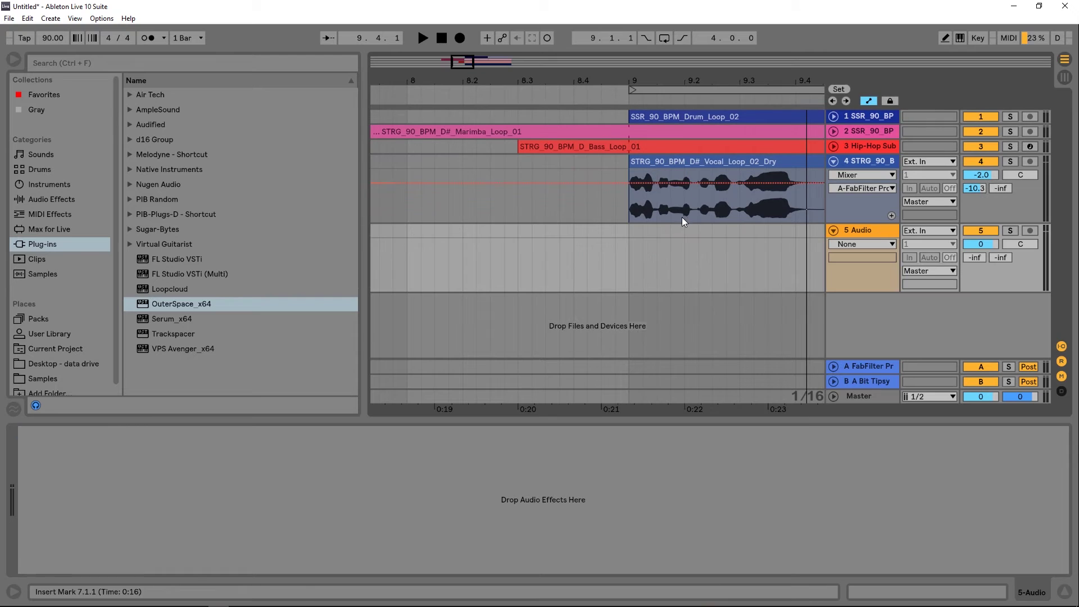
Copy the vocal slice from 9.1.1 to 9.1.3 on track 4 onto the new track 5 and reverse it.
left_click(656, 215)
mouse_move(653, 214)
left_mouse_down()
mouse_move(631, 214)
mouse_move(643, 224)
left_mouse_up()
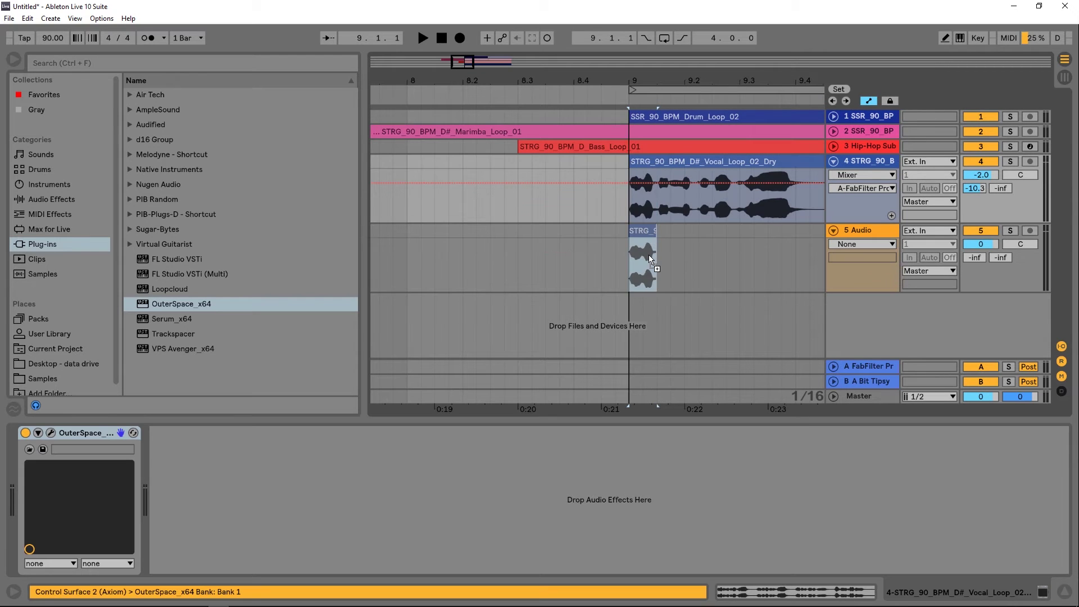
key("r")
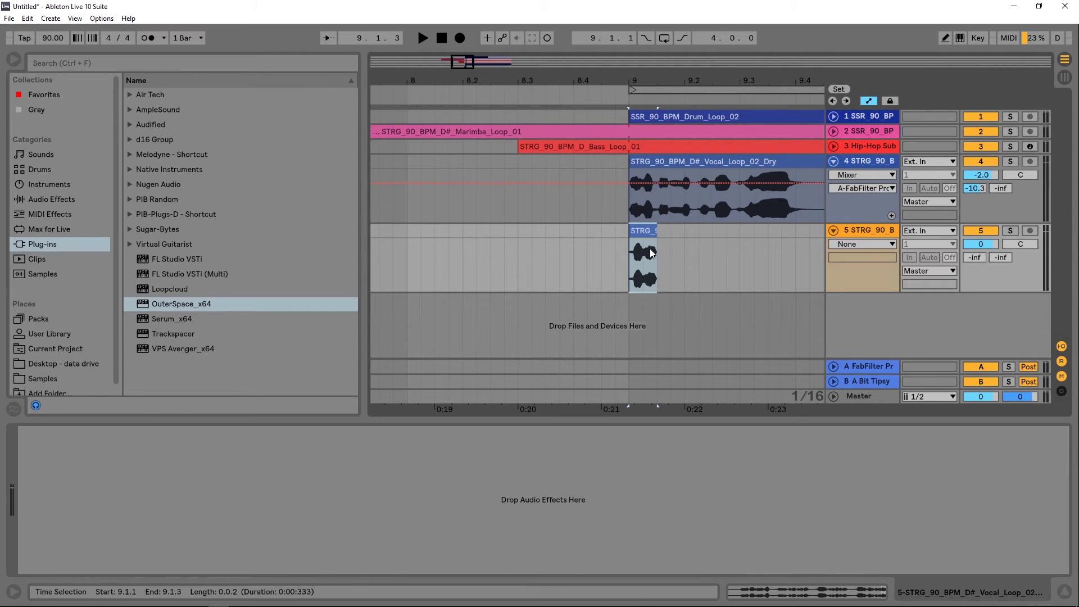
Add OuterSpace to track 5 in Reverb Only mode, lower its reverb volume, and audition the slice soloed.
left_click_drag(167, 307, 232, 296)
left_click_drag(652, 260, 696, 277)
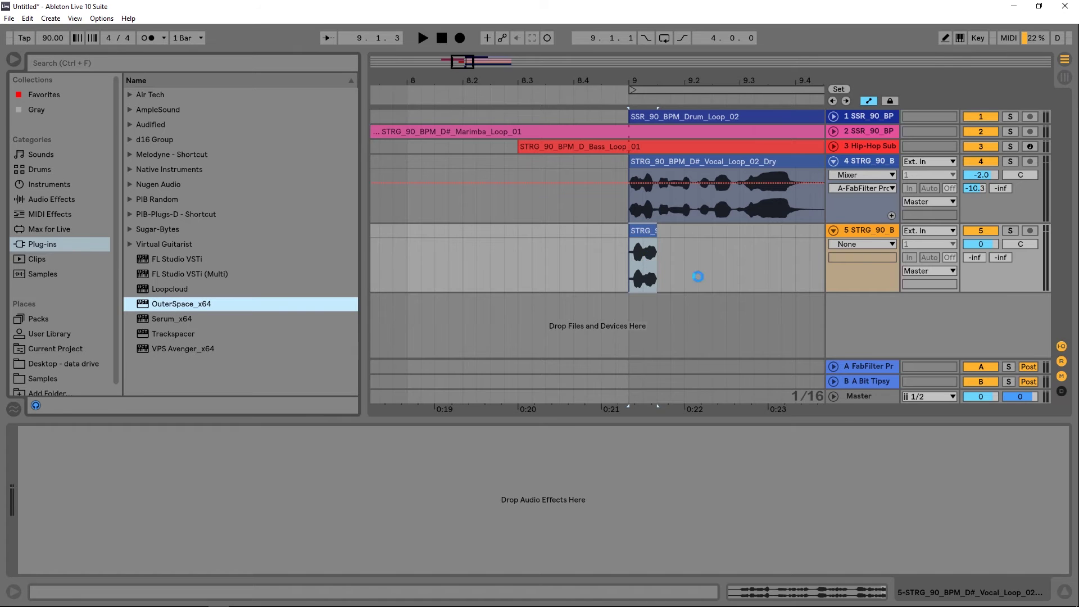
mouse_move(372, 248)
left_mouse_down()
mouse_move(368, 217)
mouse_move(358, 253)
mouse_move(375, 250)
left_mouse_up()
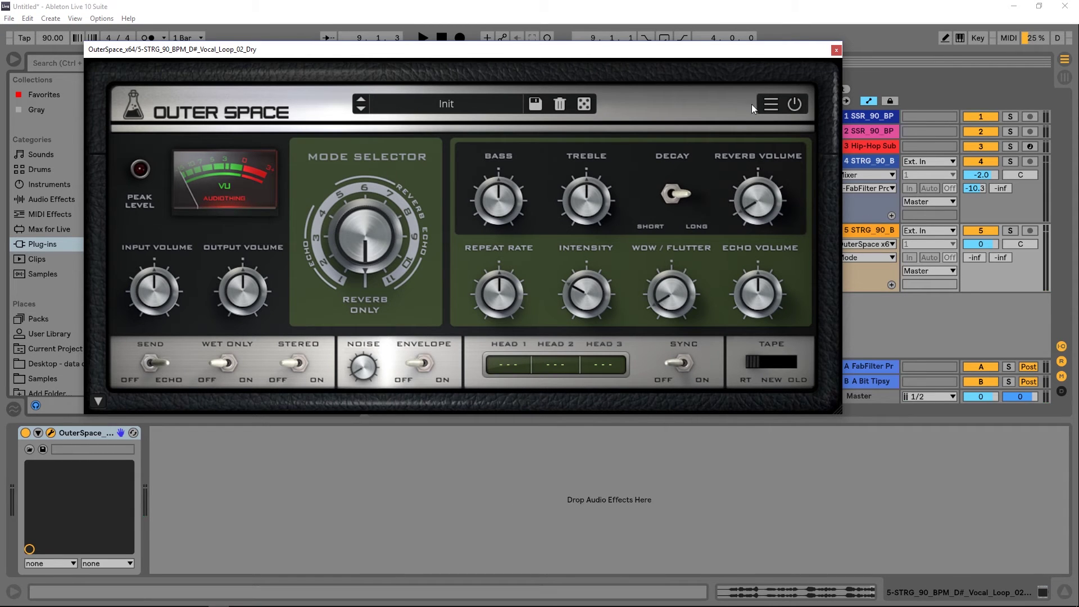
left_click_drag(764, 205, 765, 193)
key("space")
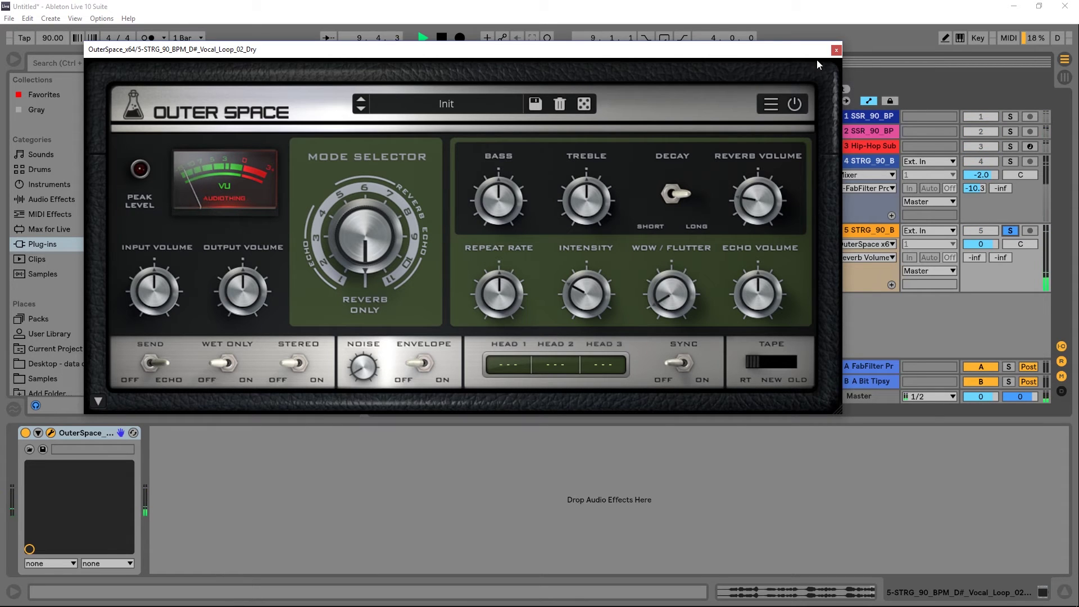
left_click(833, 50)
Freeze and flatten track 5 to render the reverb into audio.
right_click(851, 229)
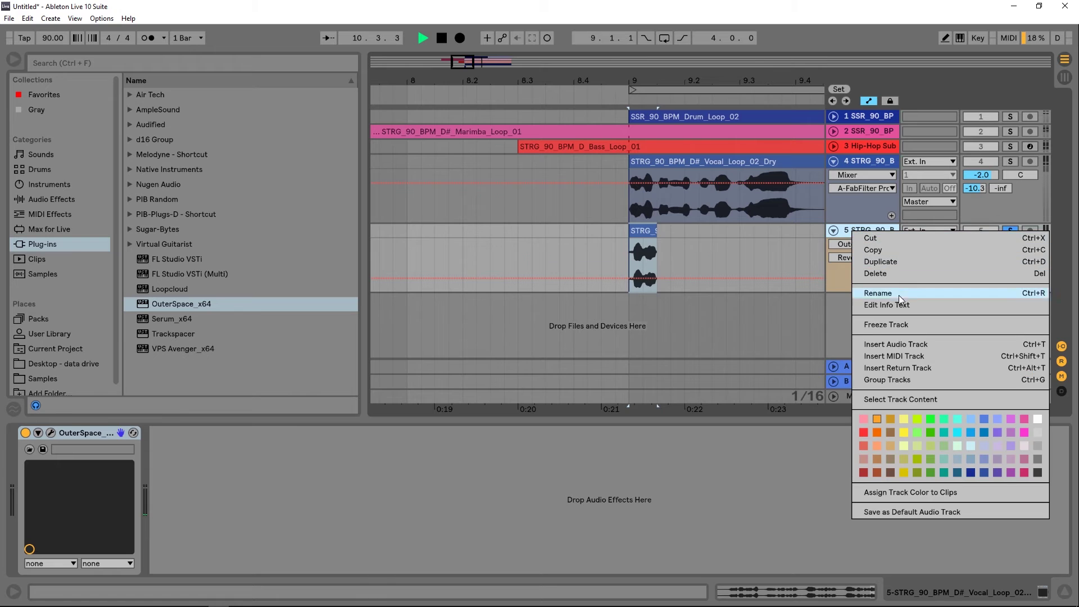
left_click(899, 325)
left_click(548, 348)
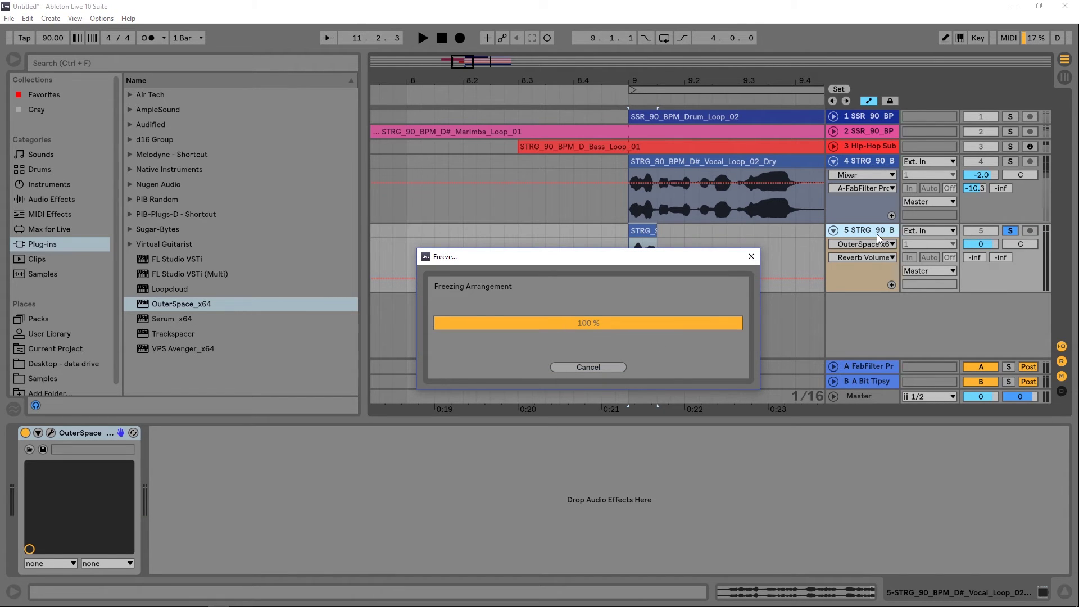
Extend the freeze-tail clip on track 5 back to 9.1.1 in place of the short slice.
key("minus")
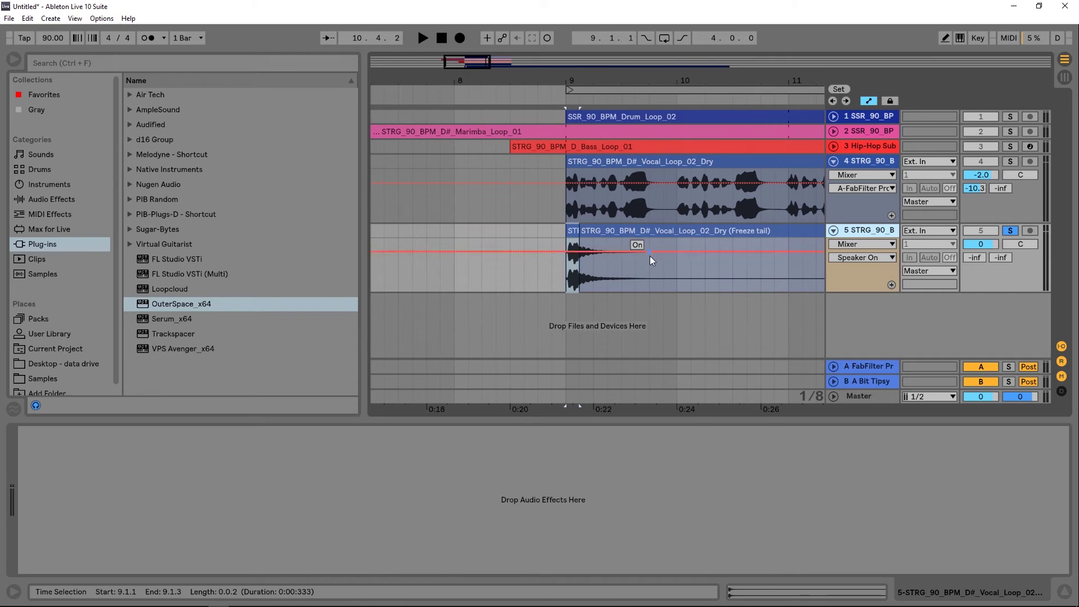
left_click(570, 232)
left_click_drag(570, 232, 580, 233)
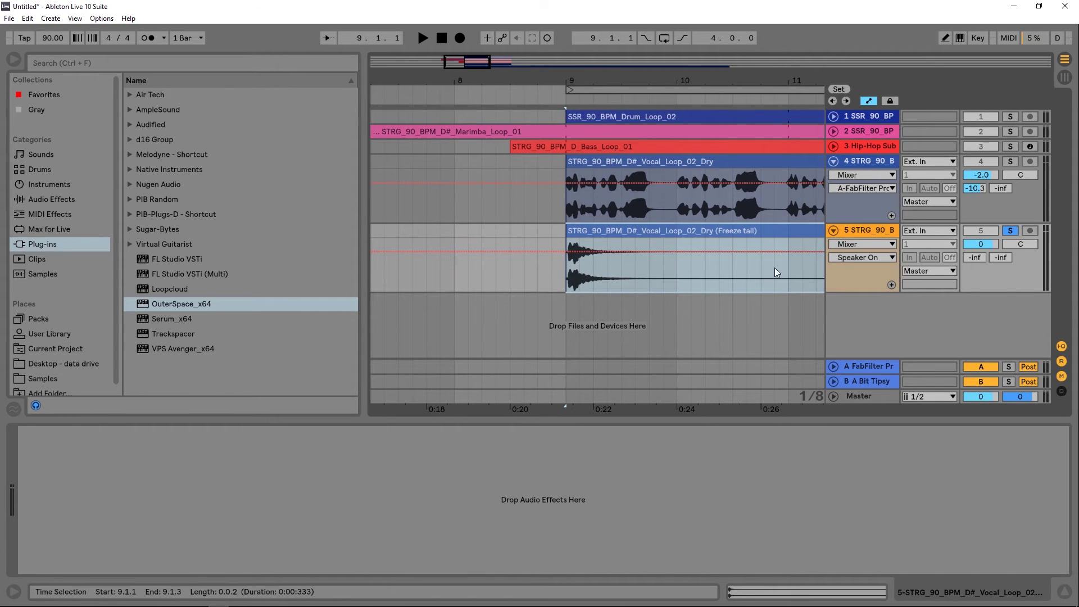
Split the freeze-tail clip on track 5 at 11.1.1 and delete the part after it.
left_click_drag(786, 268, 572, 275)
key("ctrl+e")
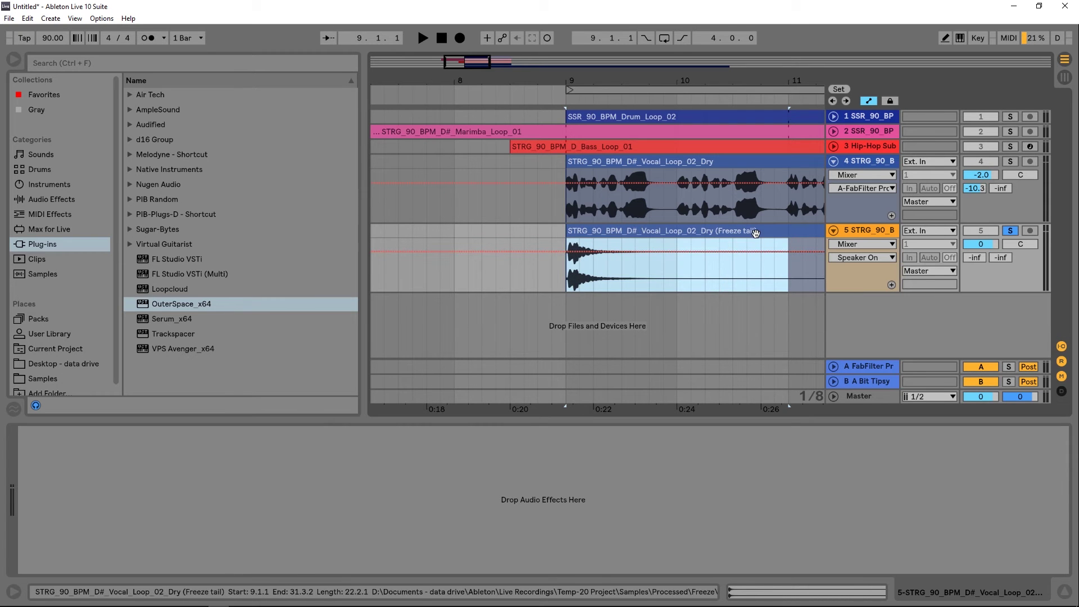
left_click(796, 232)
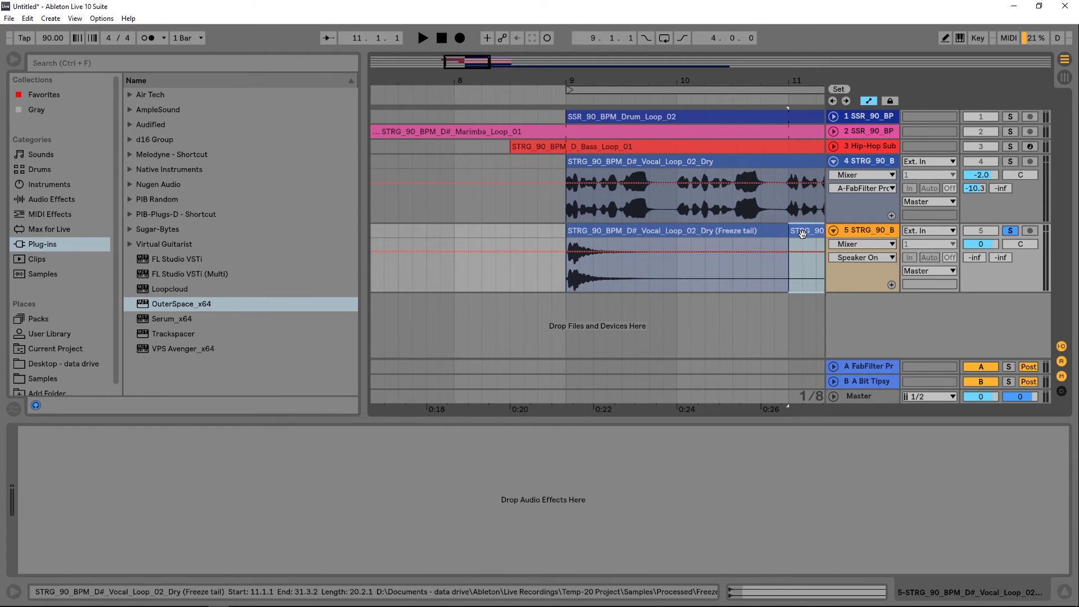
key("Delete")
Reverse the two-bar reverb clip on track 5 and move it to start at 7.1.3.
left_click(703, 238)
key("r")
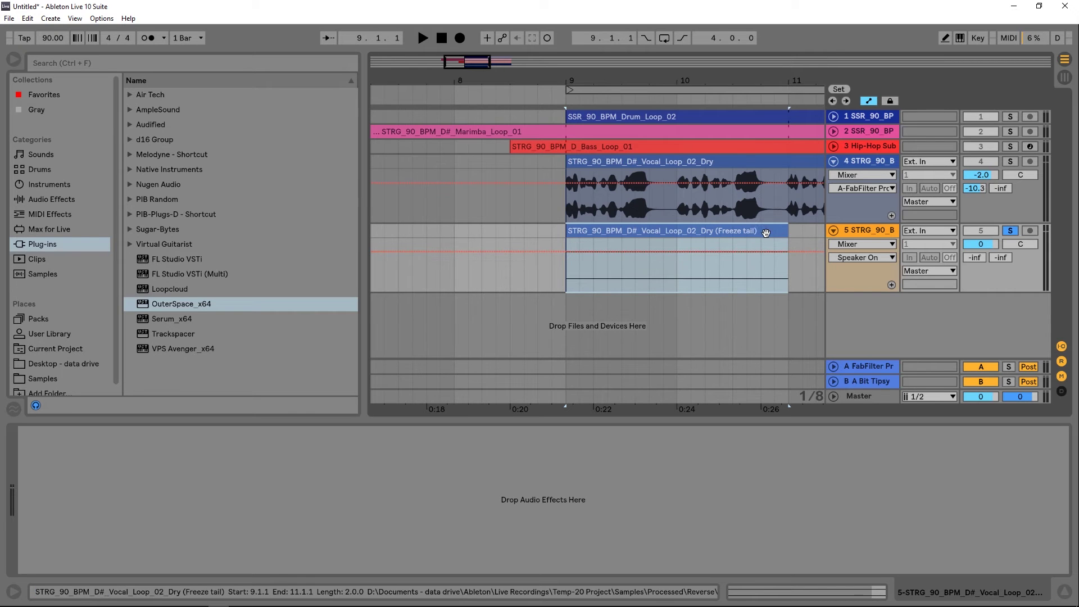
left_click_drag(774, 235, 564, 236)
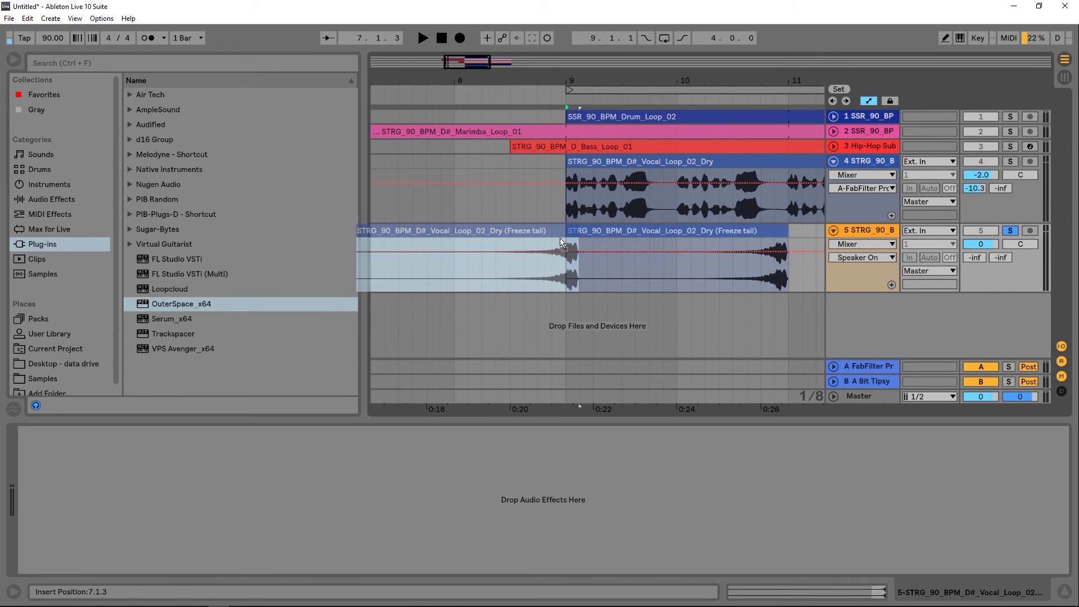
Trim the end of the reversed clip to just past 9.1.1 and give it a short fade-out.
scroll(634, 88, "up", 5)
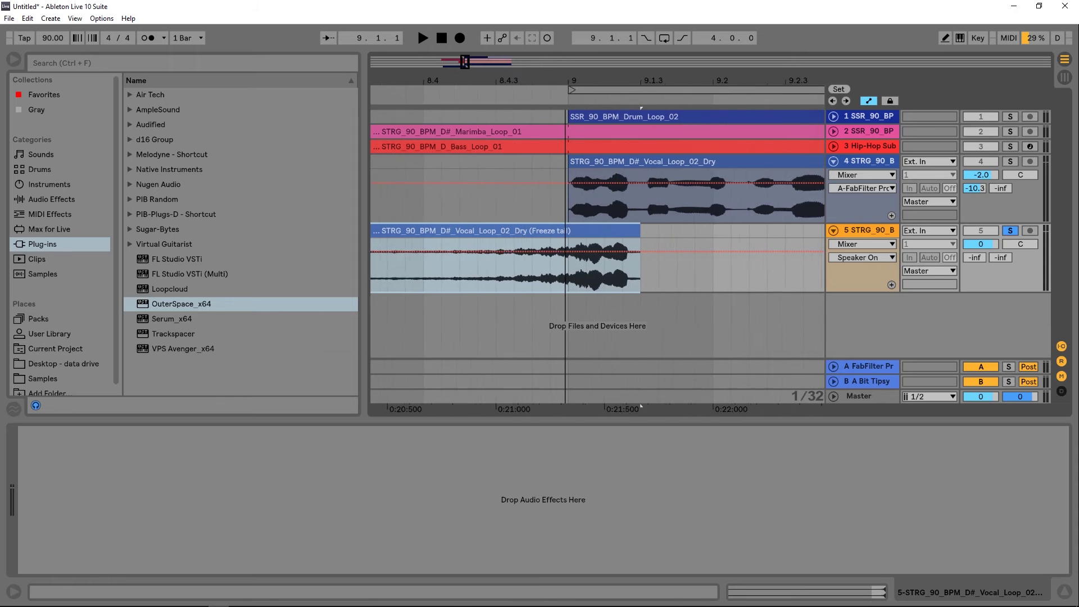
left_click_drag(722, 232, 627, 227)
scroll(645, 73, "up", 3)
scroll(658, 197, "up", 1)
left_click(651, 239)
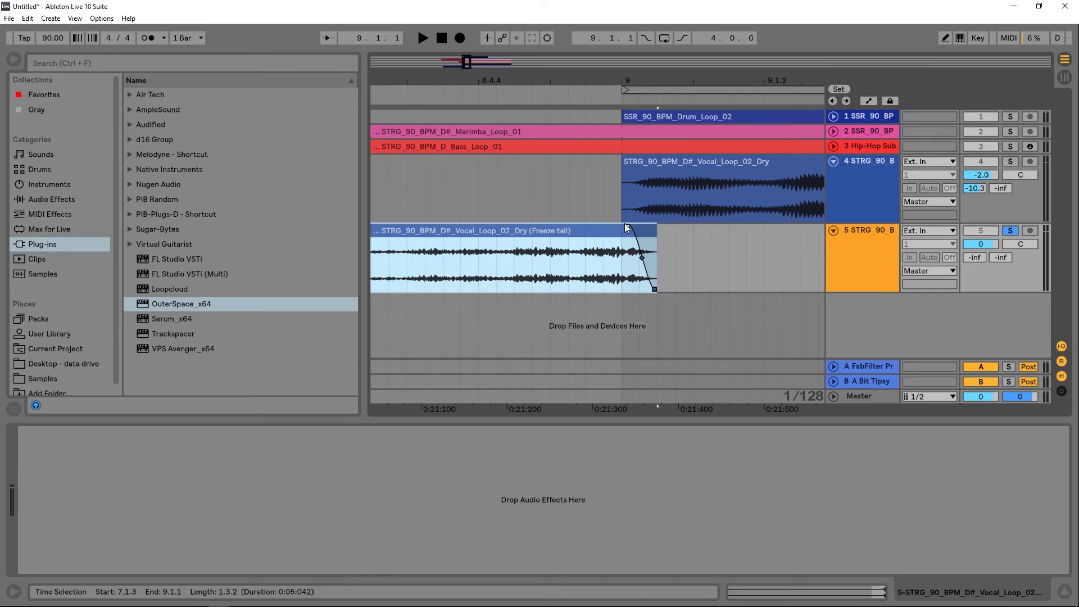
Set track 5's send A to -10.3 dB and copy the OuterSpace device from track 4 onto track 5.
left_click_drag(974, 258, 975, 245)
left_click(860, 187)
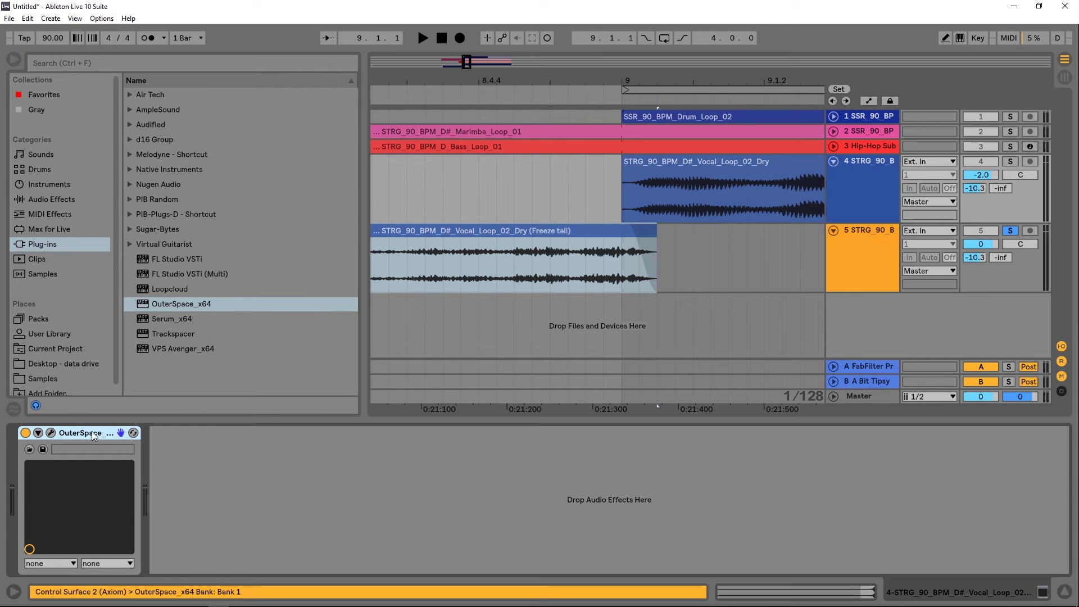
left_click(847, 265)
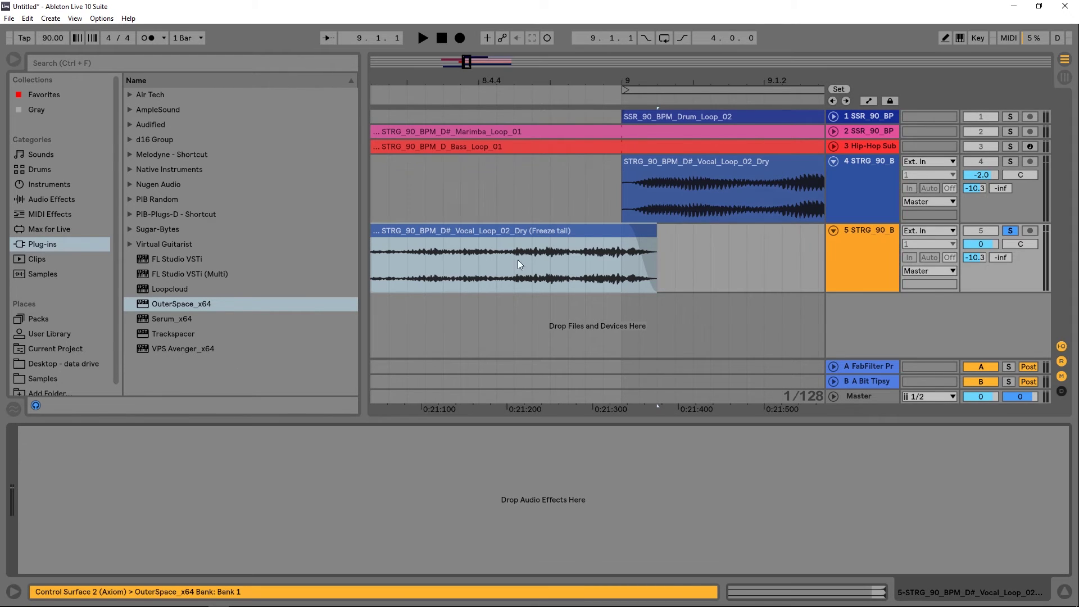
Audition the reversed reverb from 8.1.1 into the vocal with tracks 4 and 5 soloed.
left_click_drag(562, 81, 509, 80)
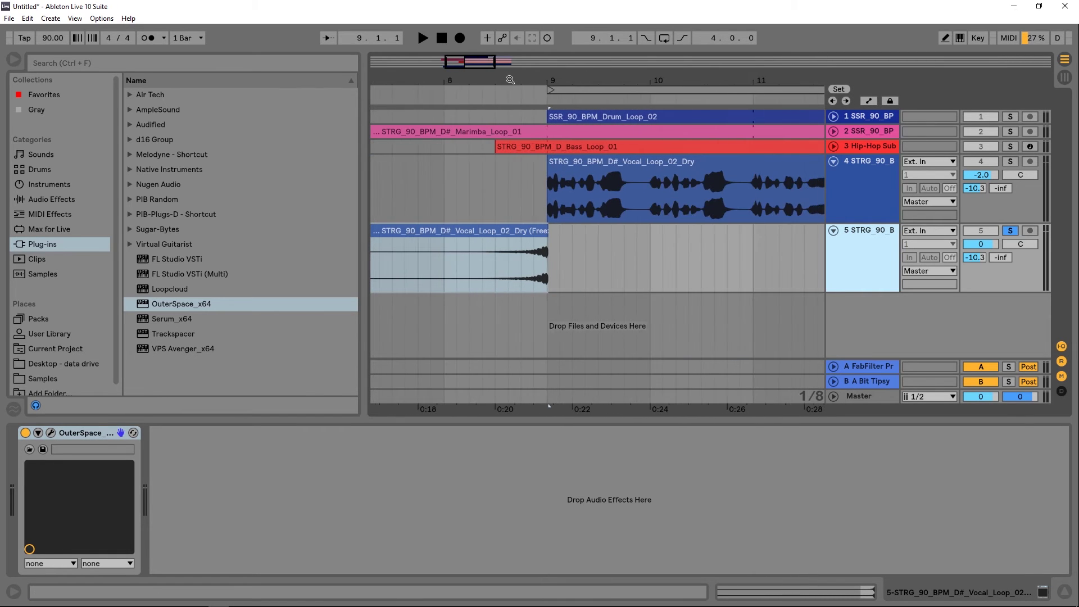
left_click(444, 264)
key("space")
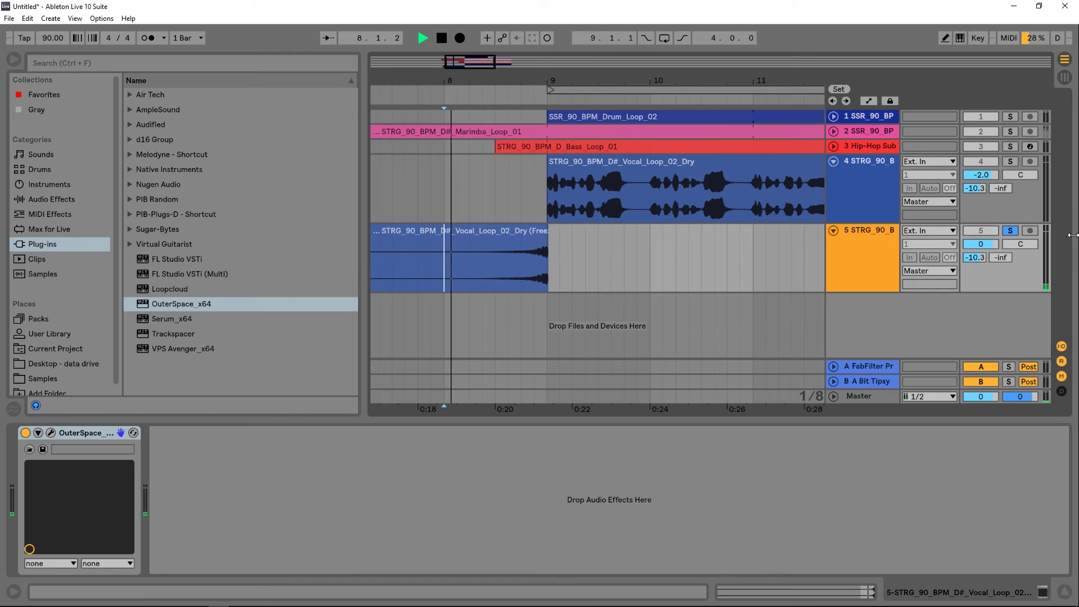
left_click(1010, 161)
left_click(1010, 231, "ctrl")
key("space")
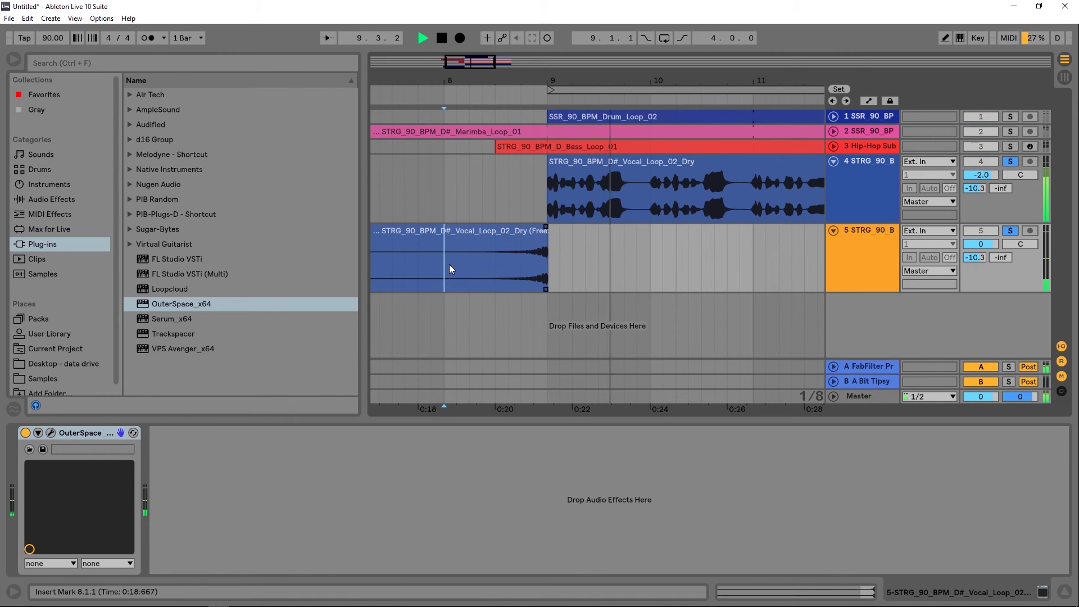
key("space")
Unsolo the vocal tracks and play the full mix from the middle of bar 7.
left_click(1010, 233)
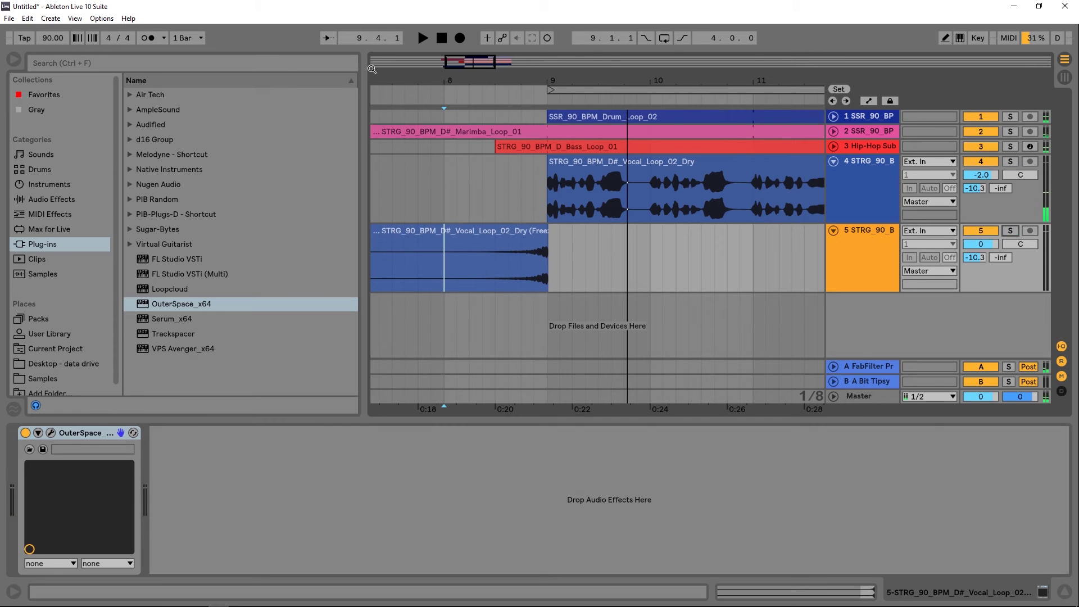
left_click(392, 177)
key("space")
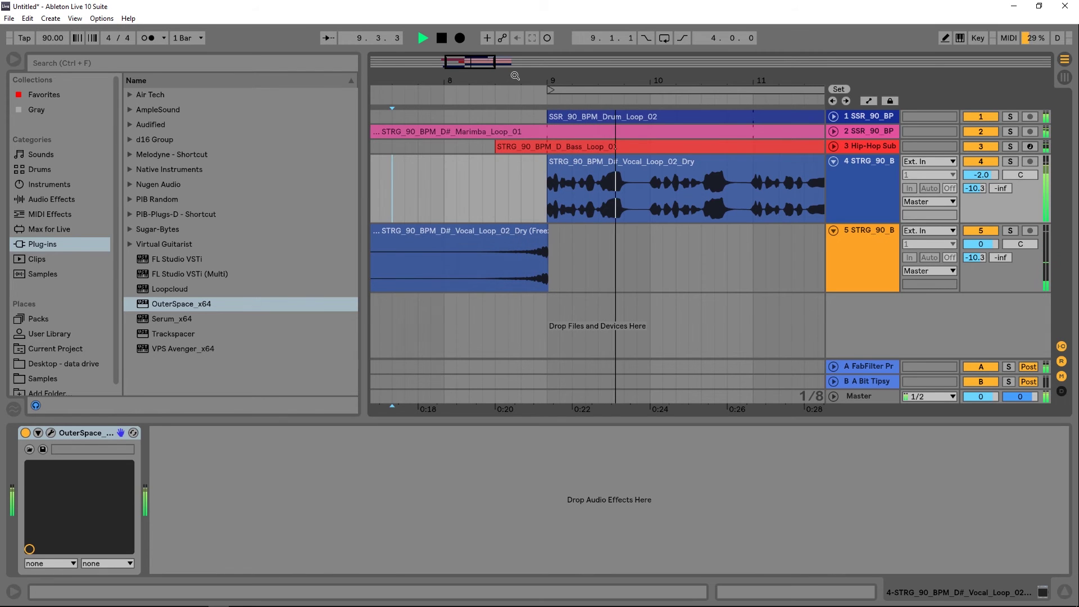
Stop playback and delete track 5 with its reversed reverb clip.
key("space")
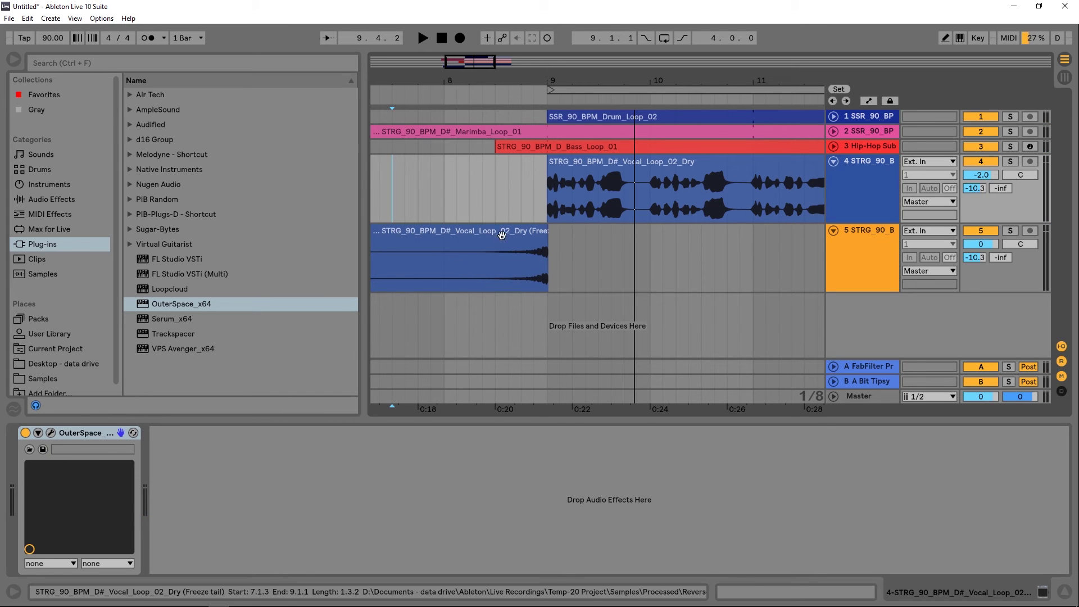
left_click(845, 242)
key("Delete")
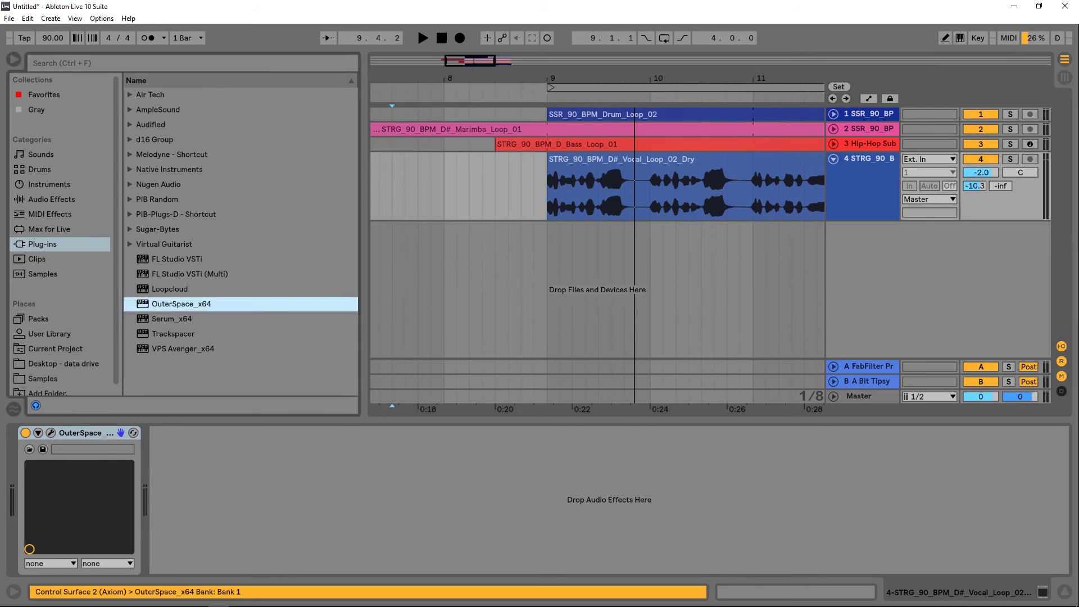
Copy the first vocal slice, from 9.1.1 to 9.1.3, from track 4 onto a new track below it.
scroll(559, 202, "up", 4)
left_click_drag(560, 204, 521, 207)
left_click_drag(543, 156, 556, 230)
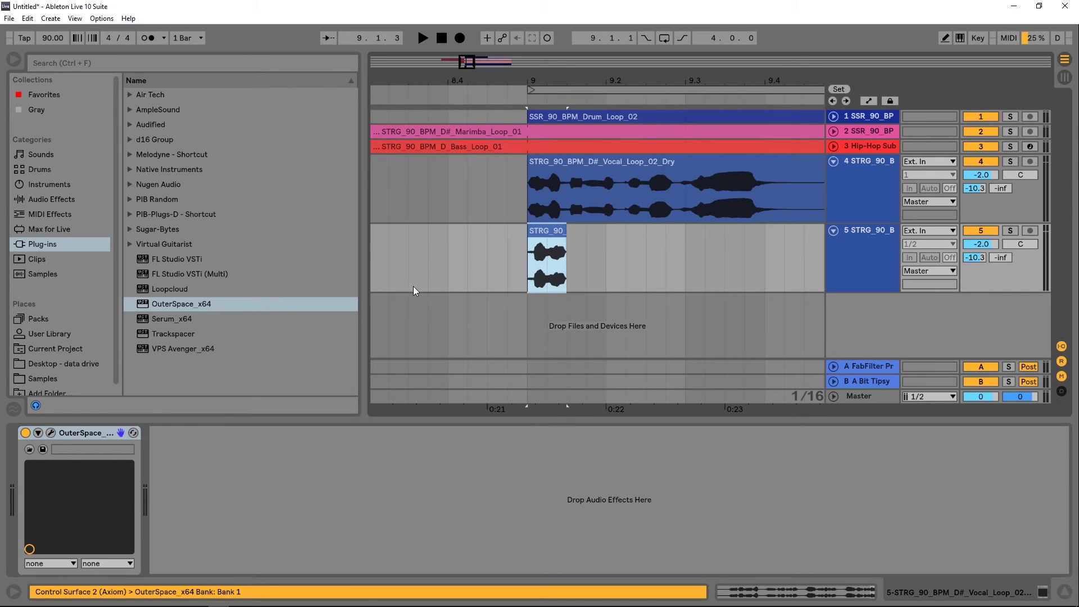
Add an OuterSpace device to track 5 in H3 + Reverb mode with sync and stereo on, and show its extended controls.
left_click_drag(188, 309, 545, 265)
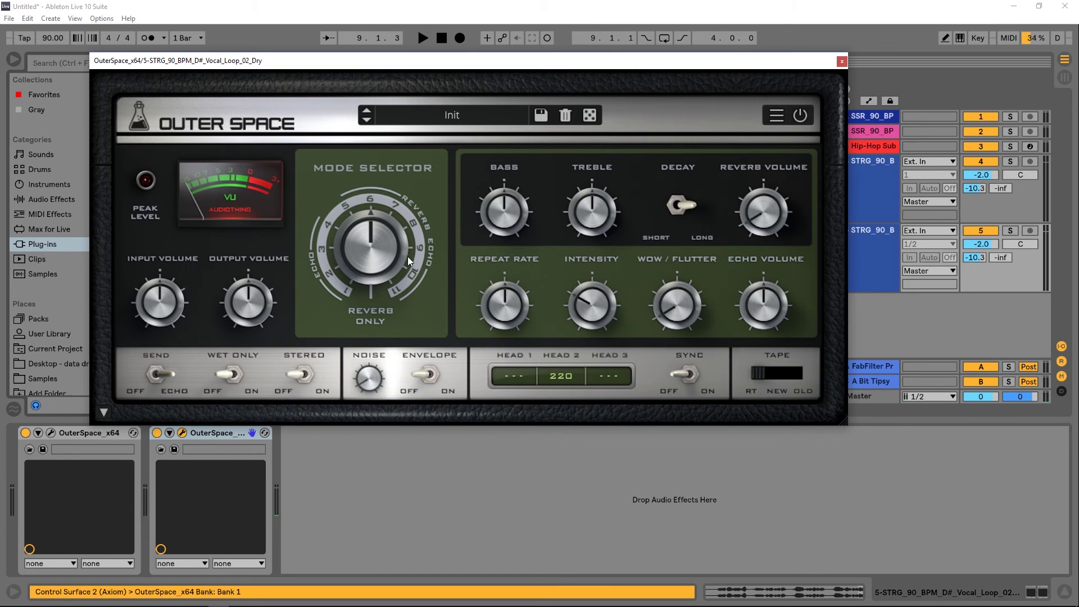
left_click_drag(407, 256, 391, 217)
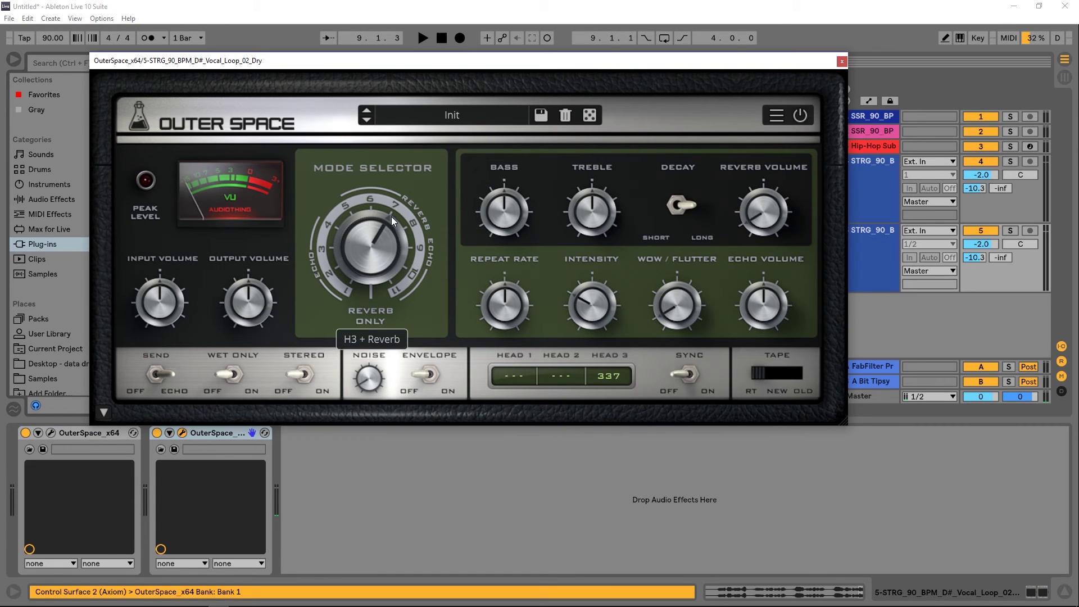
left_click(680, 376)
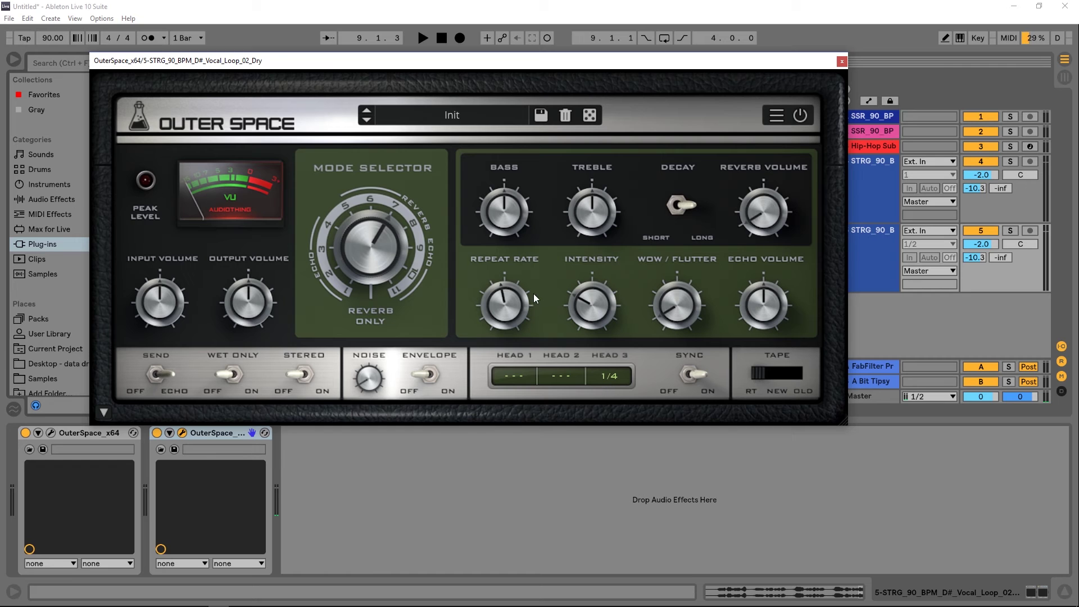
left_click(303, 373)
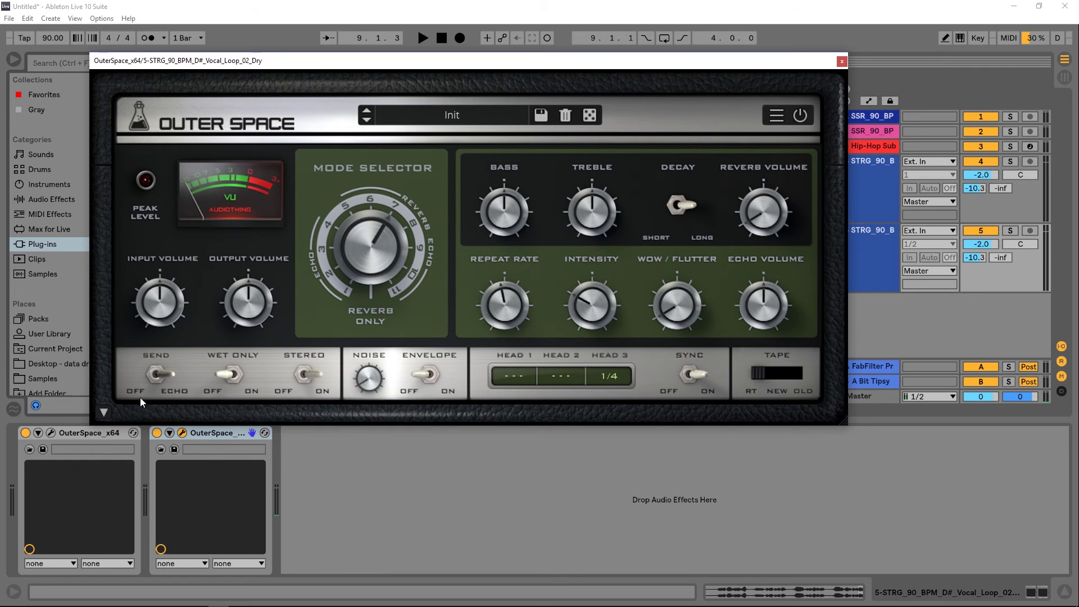
left_click(104, 414)
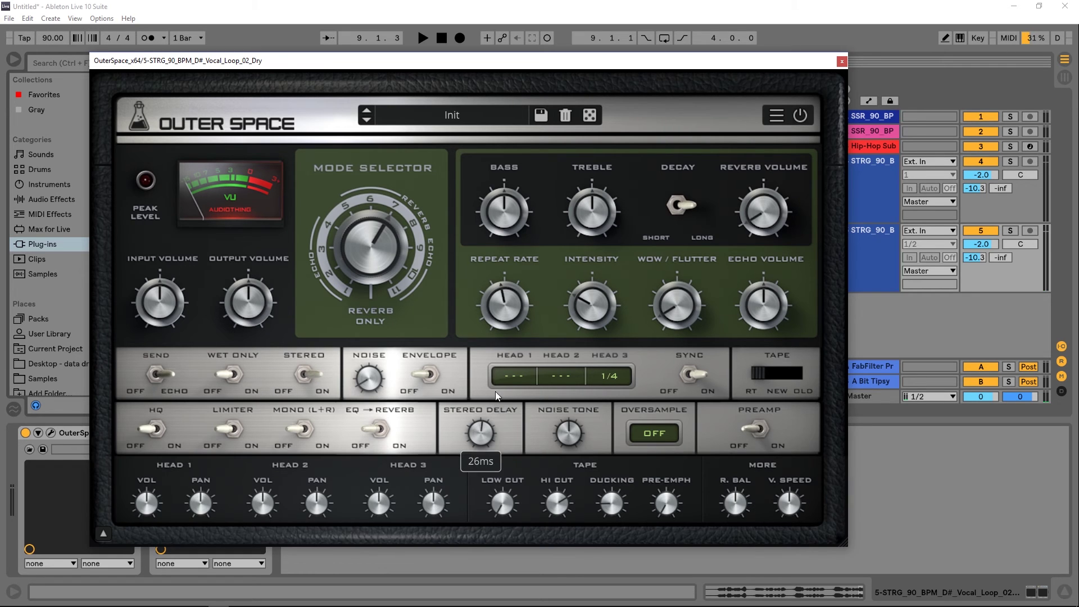
Solo track 5, play the slice from 9.1.1 and set the OuterSpace repeat rate to 1/8 on head 3.
left_click_drag(500, 56, 535, 292)
left_click(550, 231)
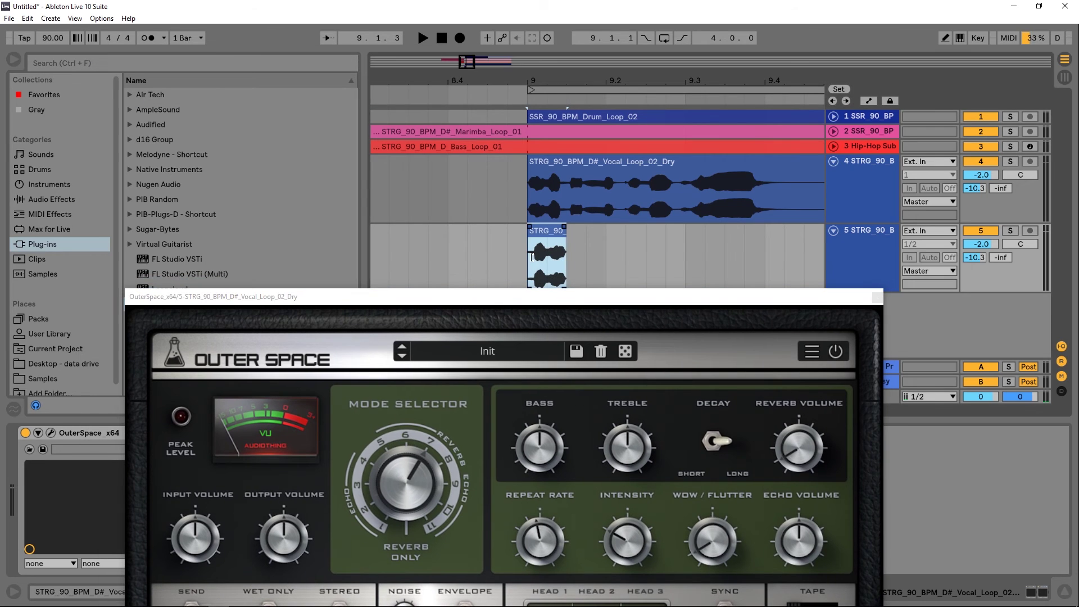
left_click(1012, 231)
left_click(528, 261)
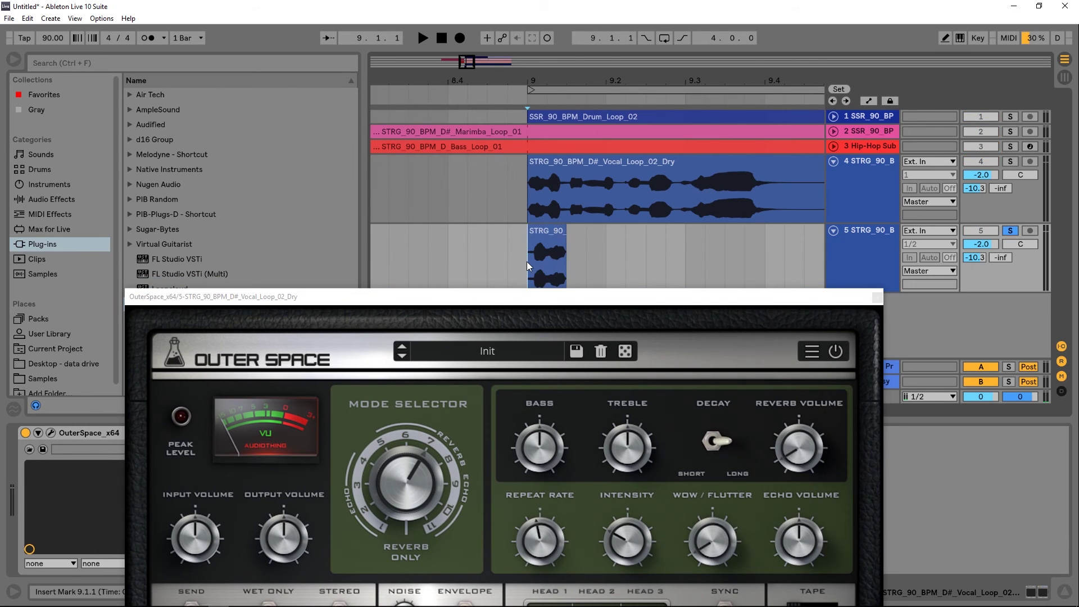
key("space")
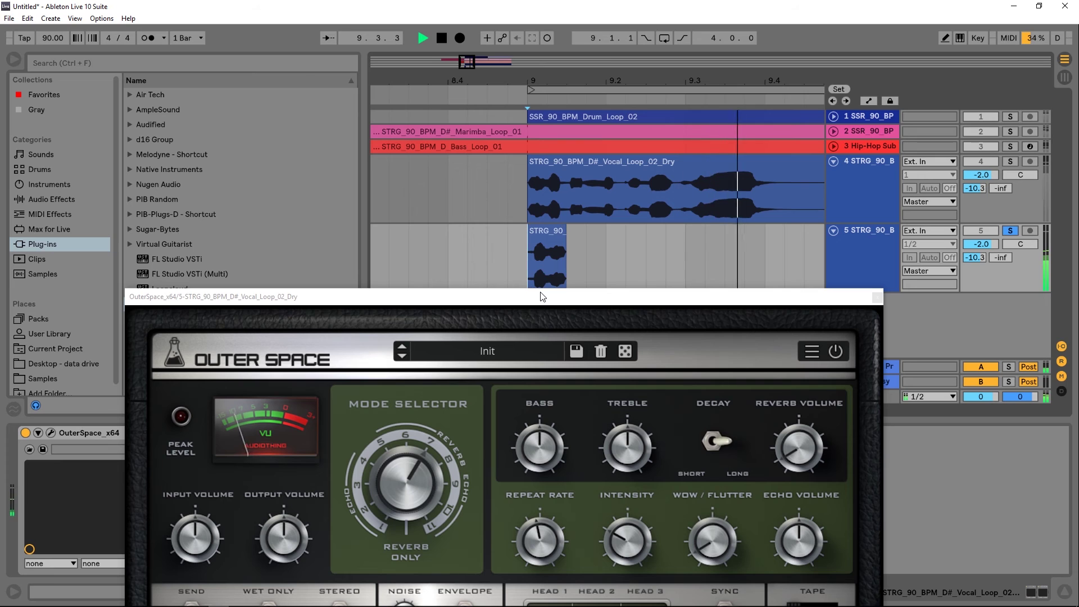
left_click_drag(551, 303, 504, 52)
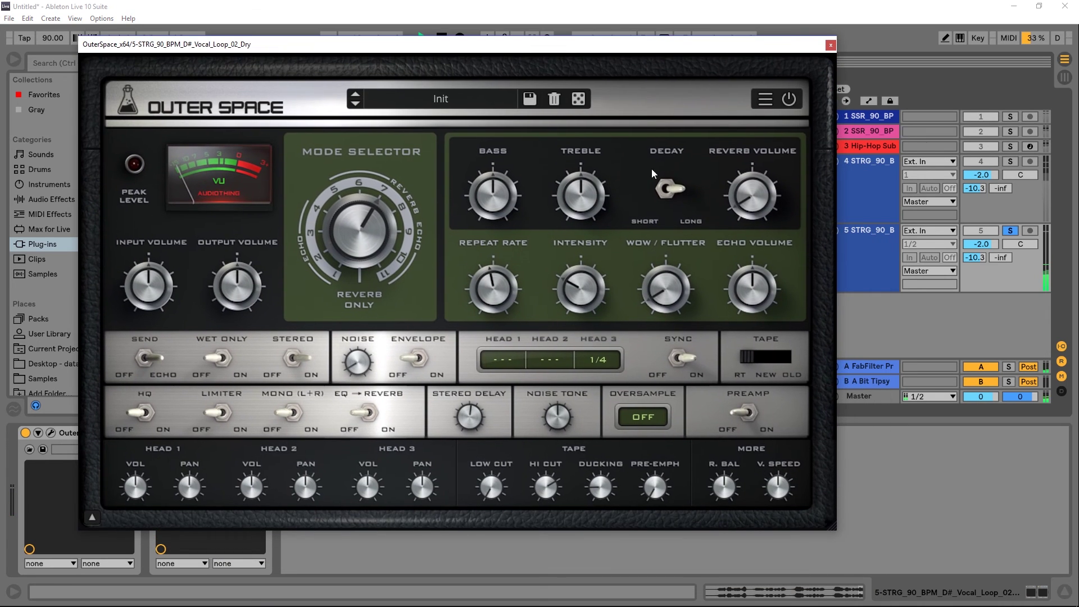
left_click_drag(491, 292, 513, 257)
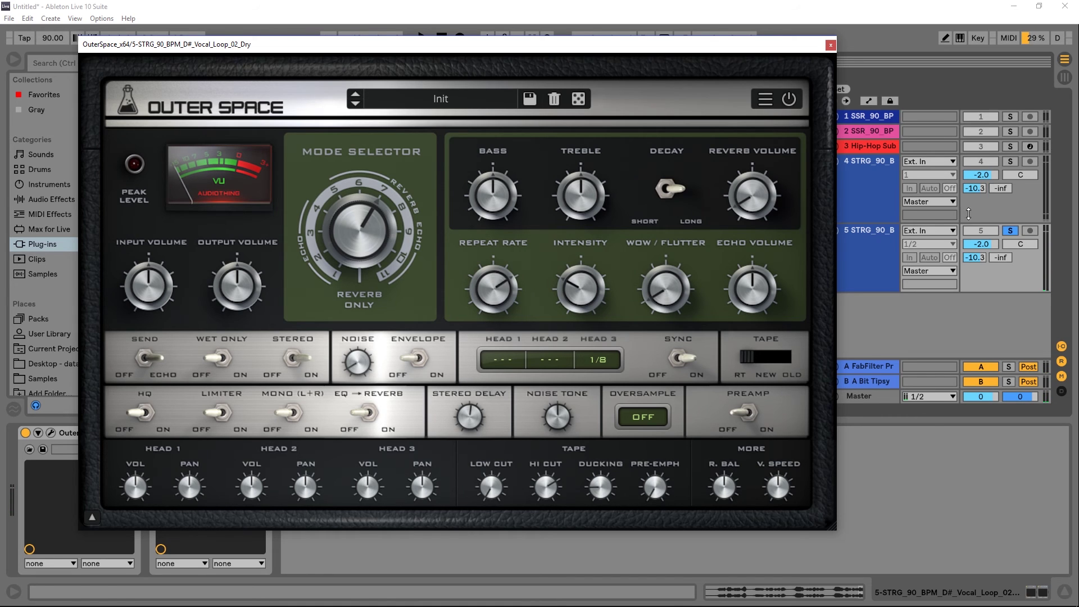
left_click(830, 45)
Freeze and flatten track 5, and extend the start of the freeze tail clip back to 9.1.1.
right_click(847, 269)
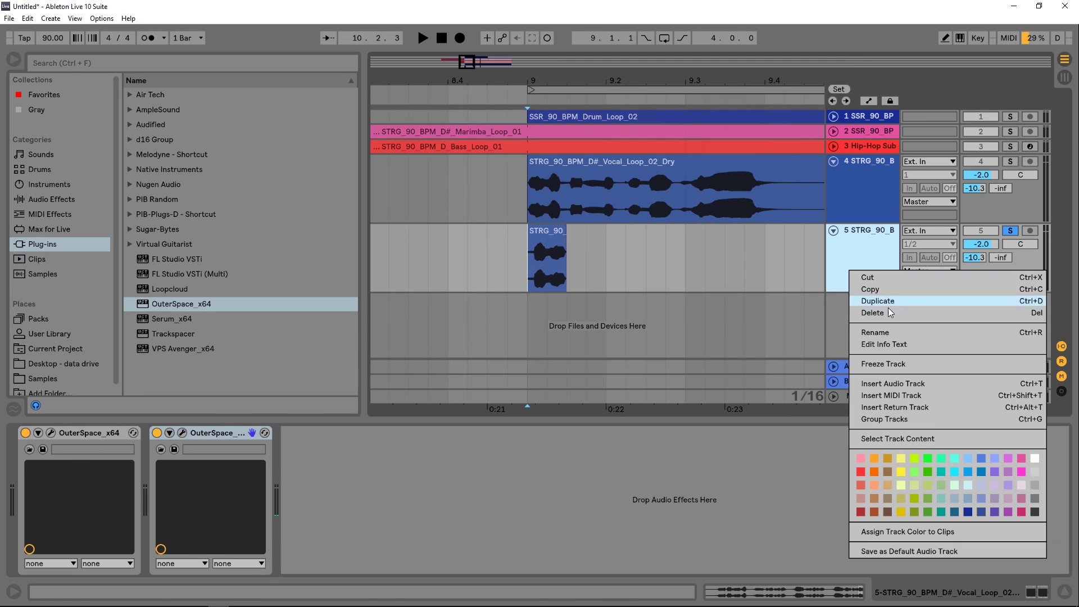
left_click(886, 364)
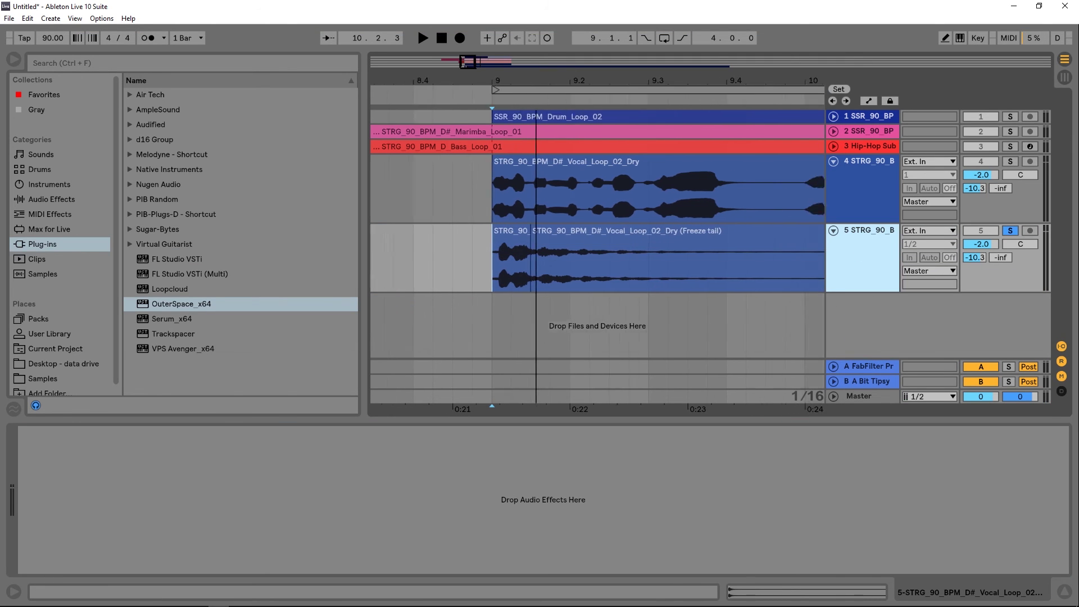
left_click_drag(488, 80, 488, 70)
left_click_drag(512, 238, 498, 238)
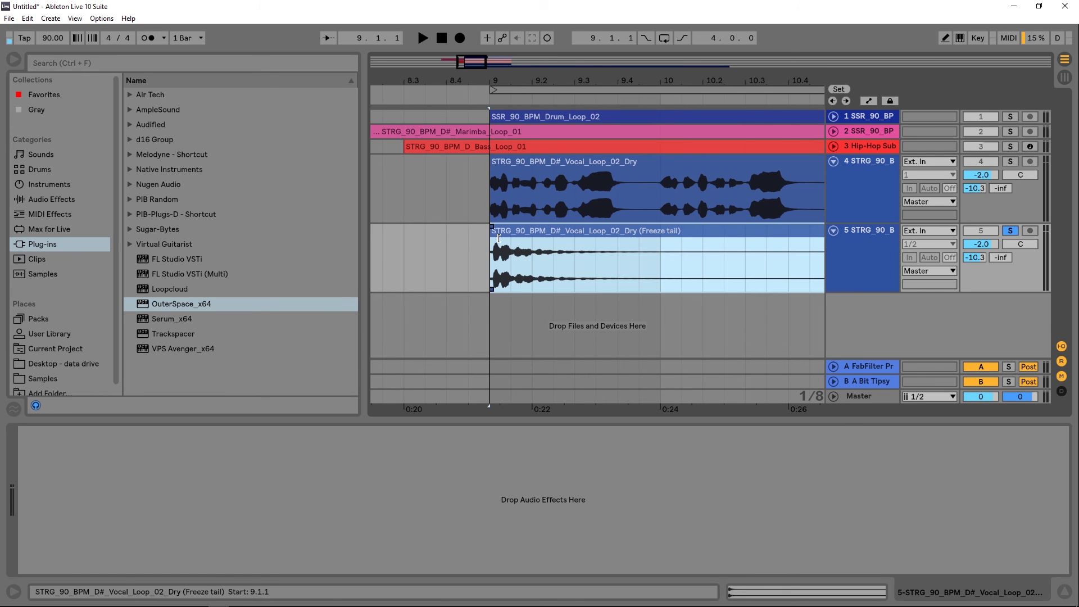
Split the rendered clip on track 5 at 10.1.1 and delete the part after it.
left_click_drag(653, 268, 493, 274)
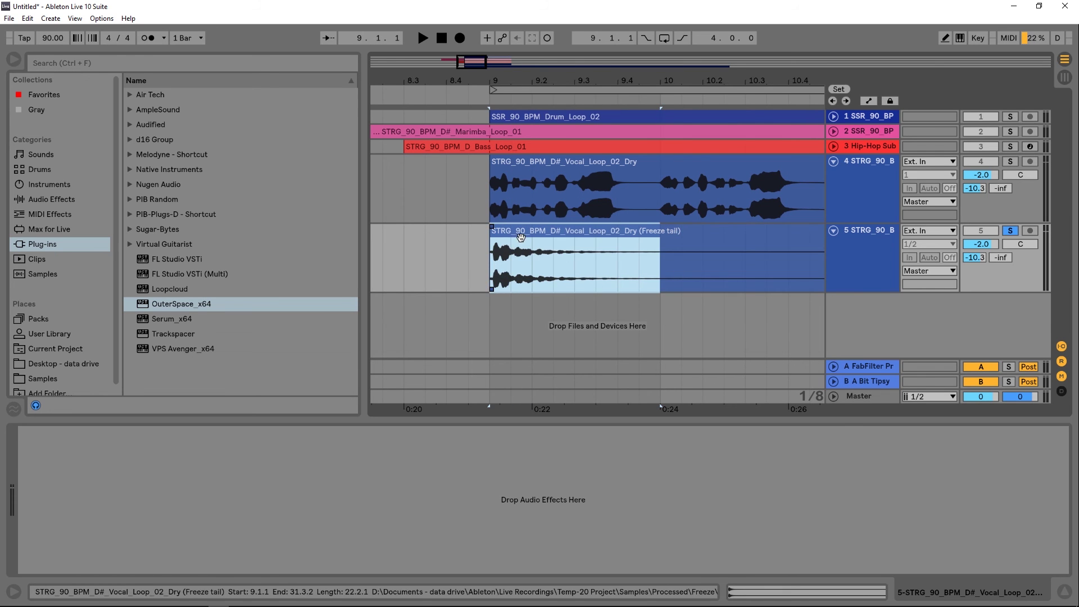
key("ctrl+e")
left_click(692, 235)
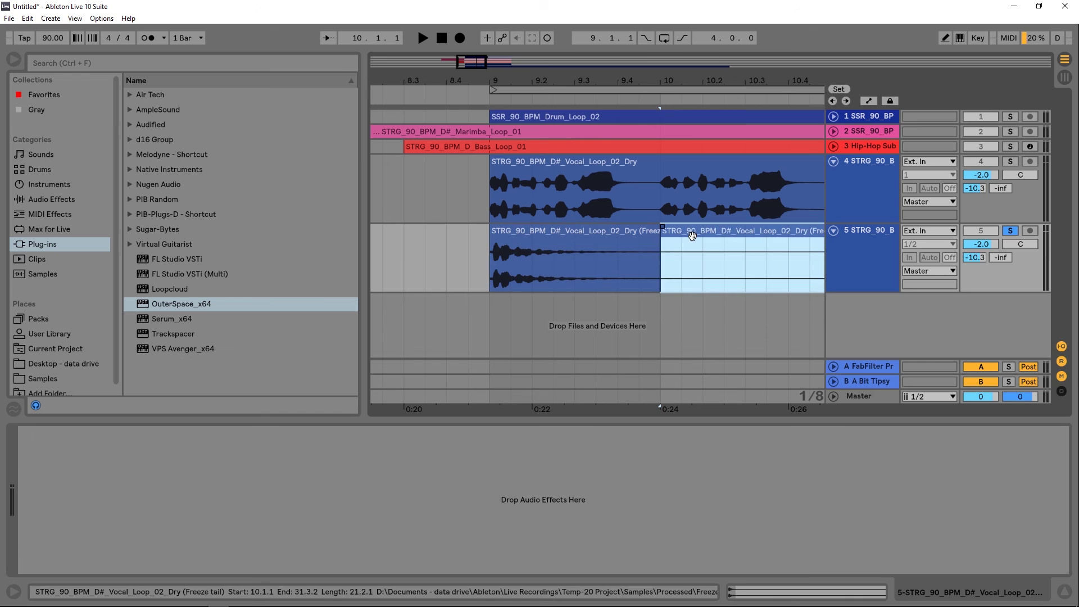
key("Delete")
Reverse the remaining one-bar echo clip and move it earlier so it runs from 8.1.3 to 9.1.3.
left_click(590, 239)
key("r")
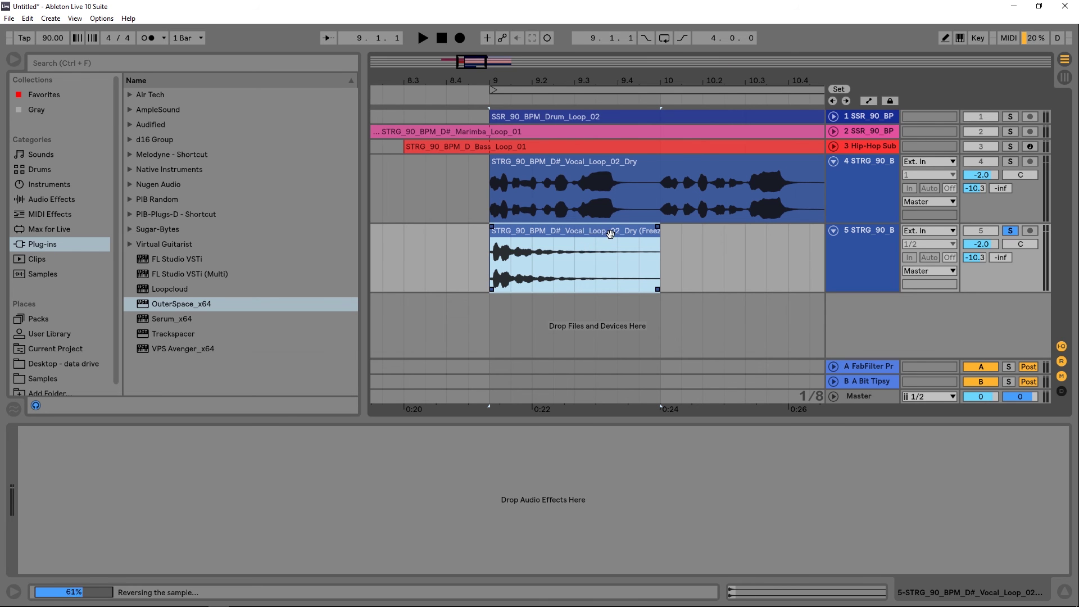
left_click_drag(610, 233, 461, 234)
Trim the end of the reversed echo clip to just past 9.1.1 and give it a short fade-out.
key("plus")
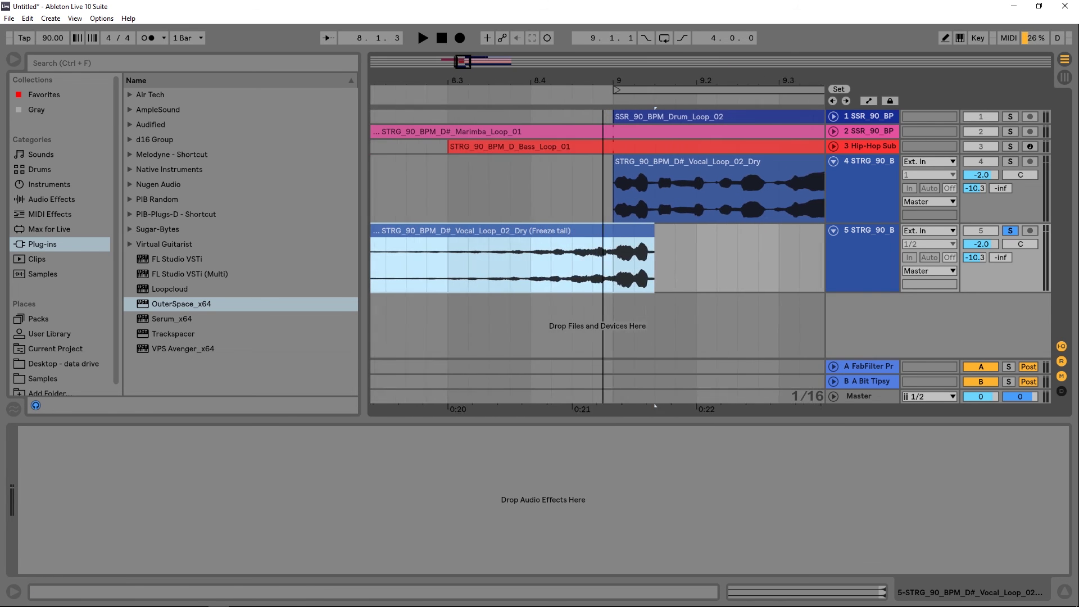
left_click_drag(684, 226, 667, 230)
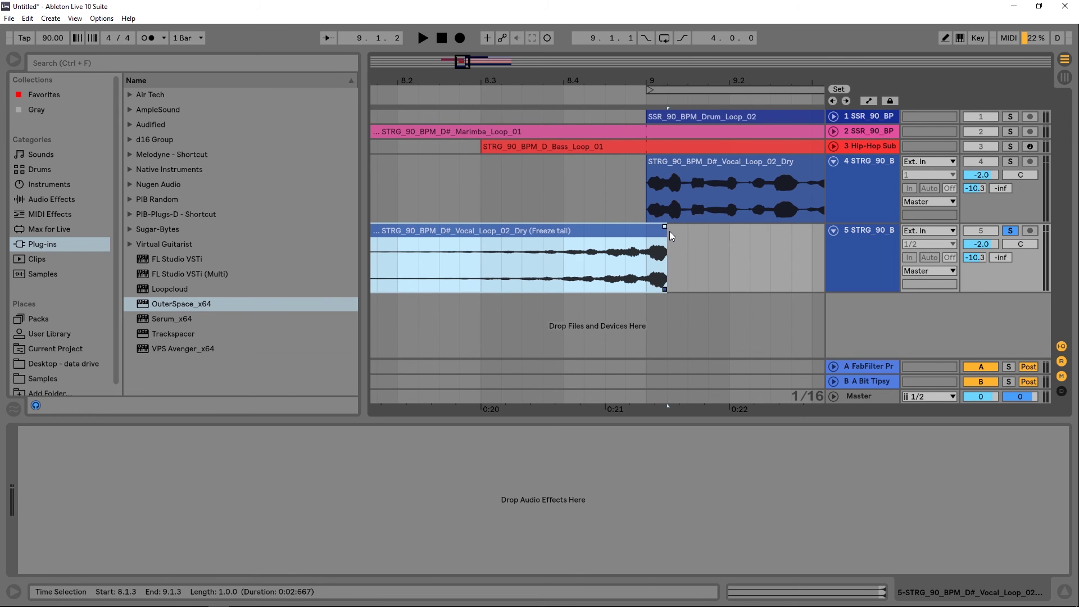
key("plus")
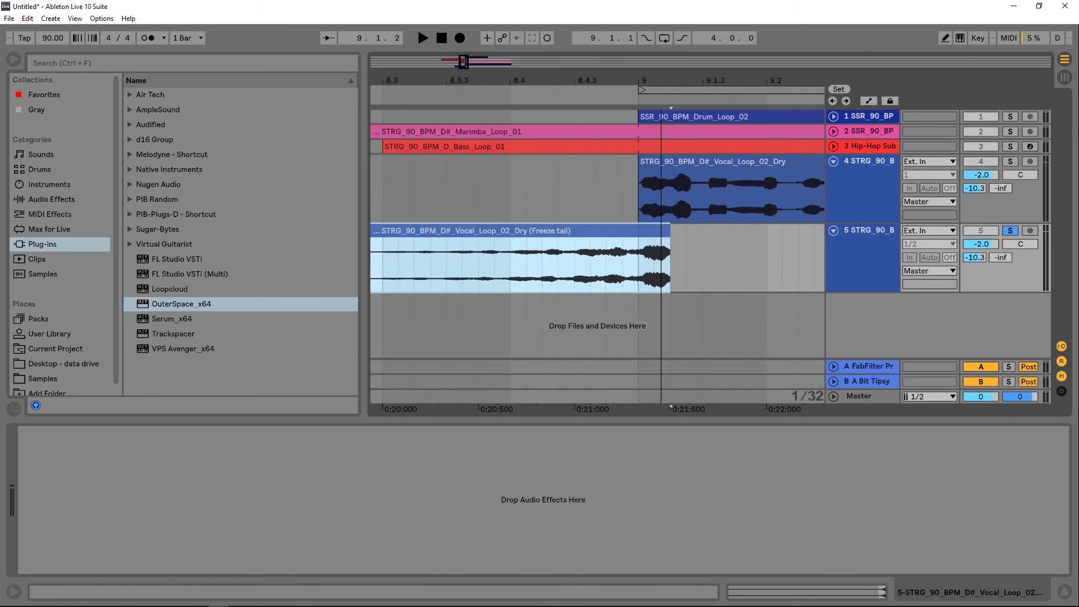
key("plus")
left_click_drag(680, 241, 615, 227)
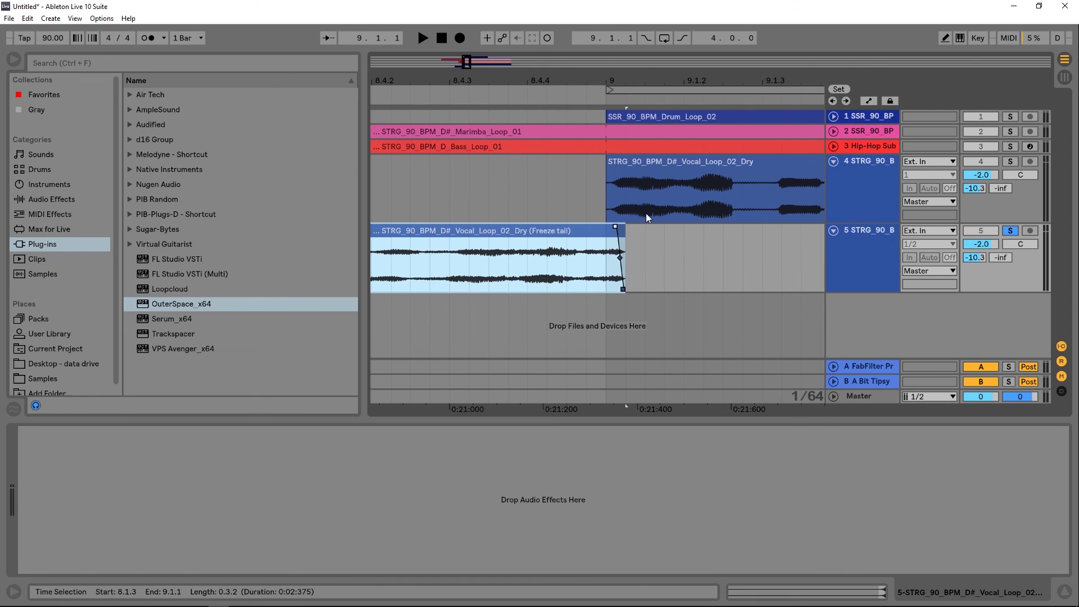
Solo track 4 together with track 5 and audition the reversed echo leading into the vocal.
left_click(1010, 161, "ctrl")
key("minus")
key("minus")
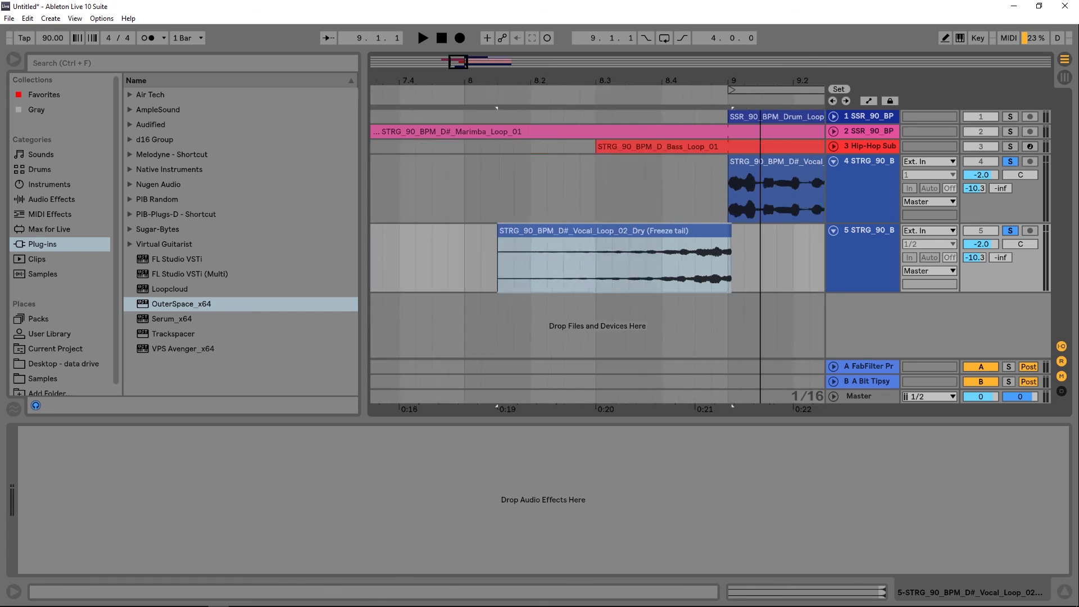
key("minus")
left_click(662, 106)
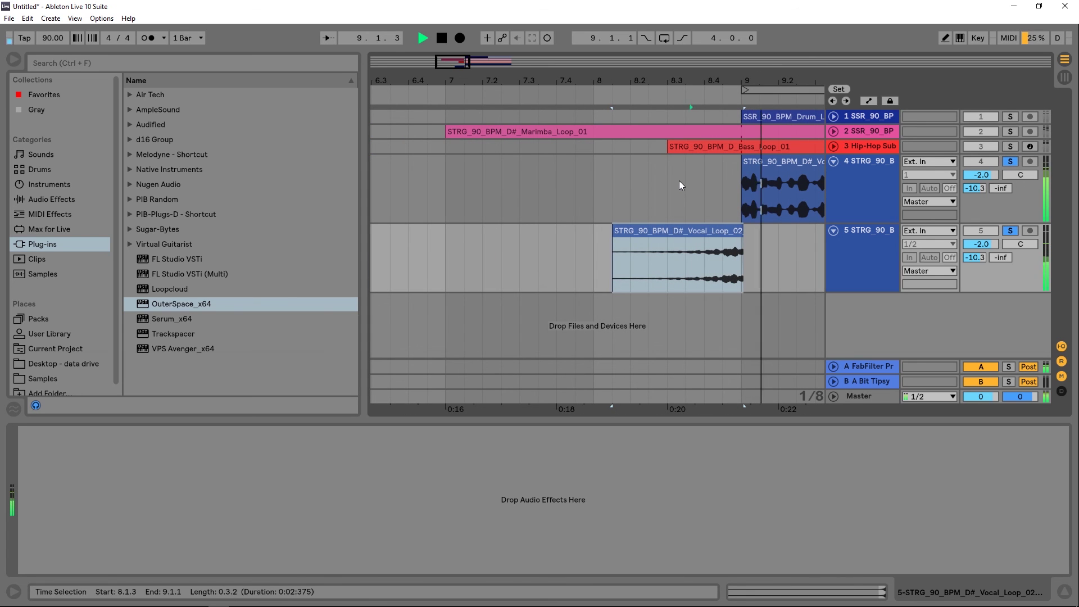
left_click(641, 106)
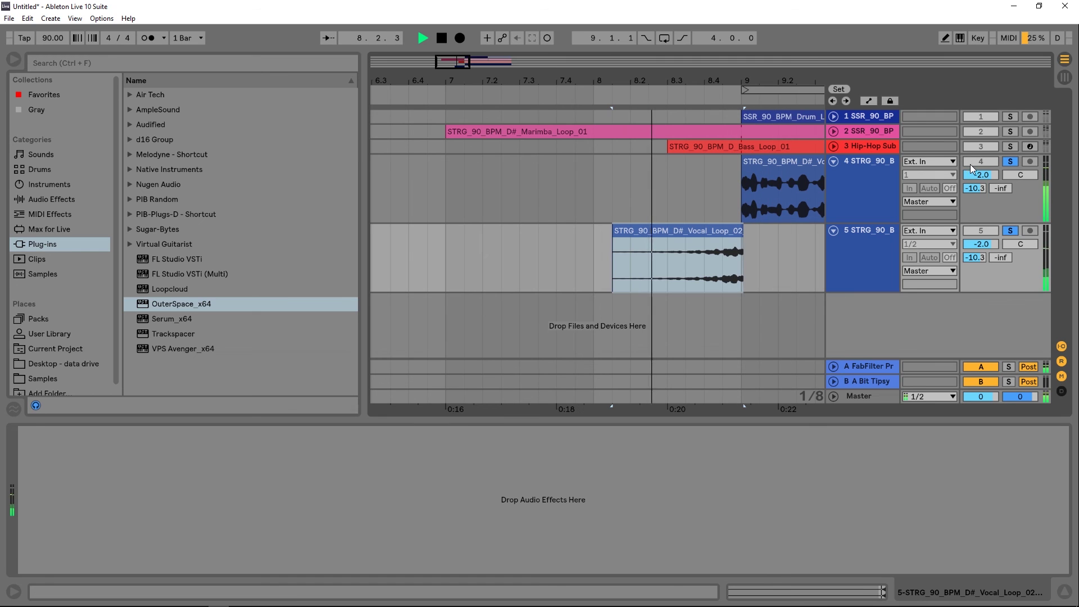
key("space")
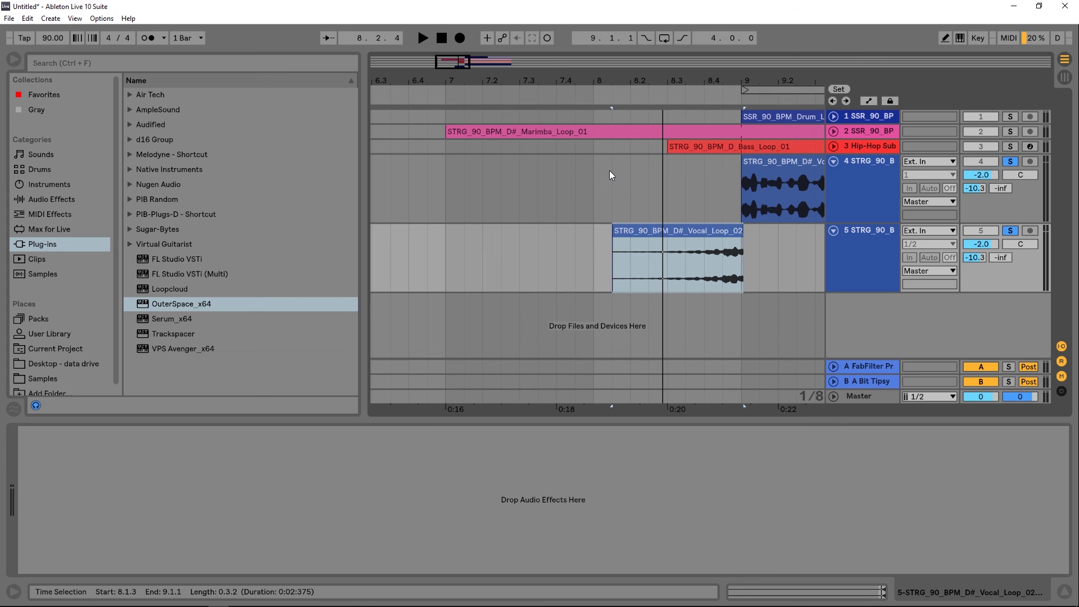
Unsolo the vocal tracks and play the full mix from 7.1.1 into bar 9.
left_click(1010, 162)
left_click(449, 147)
key("space")
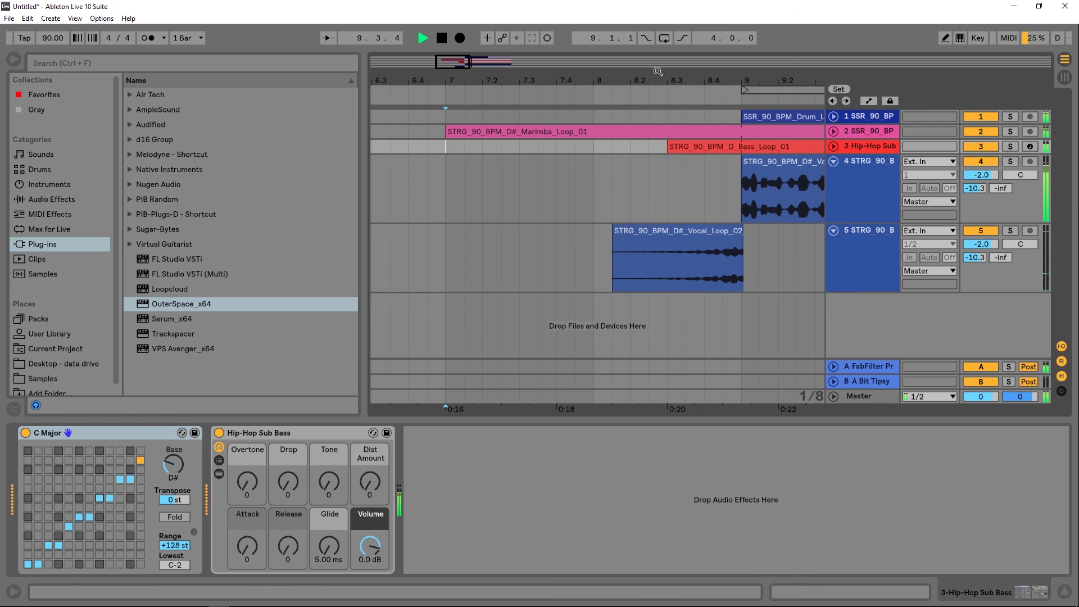
key("space")
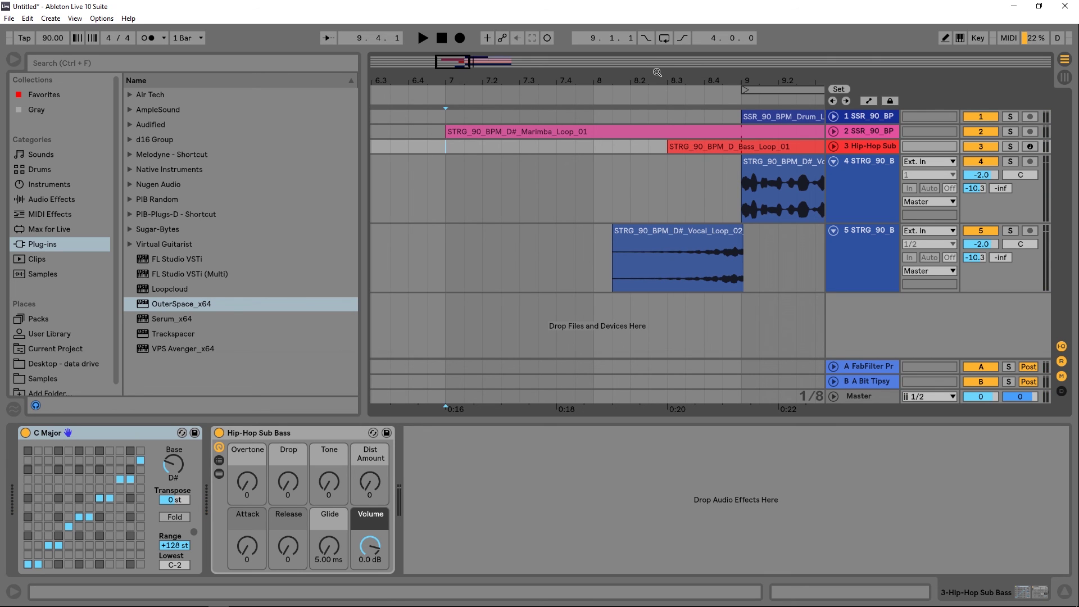